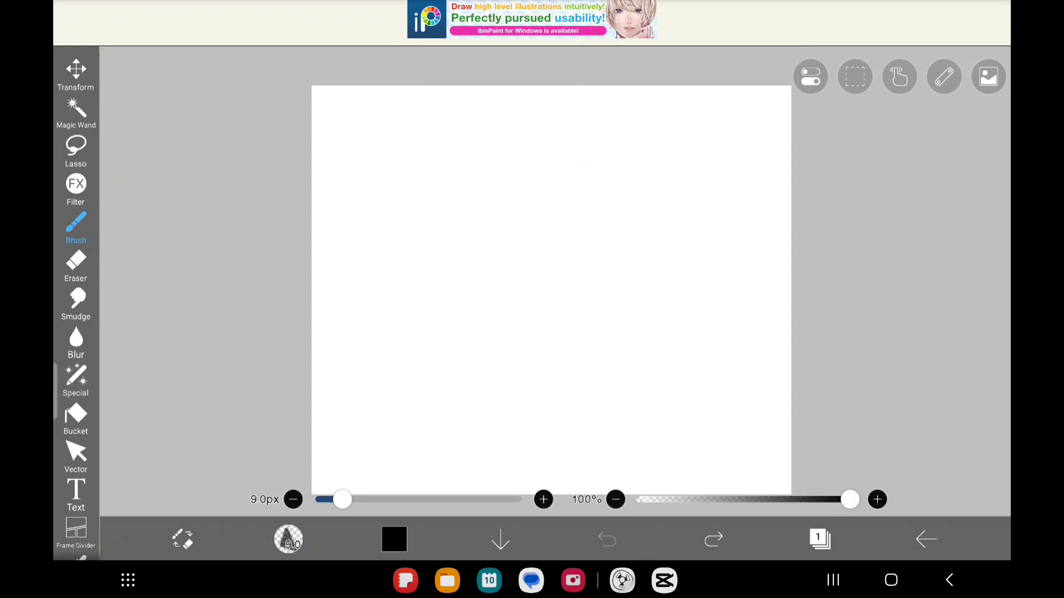
With the Pencil at 26% opacity, sketch a head circle with crossing guide lines
{"action": "left_click", "coordinate": [75, 224]}
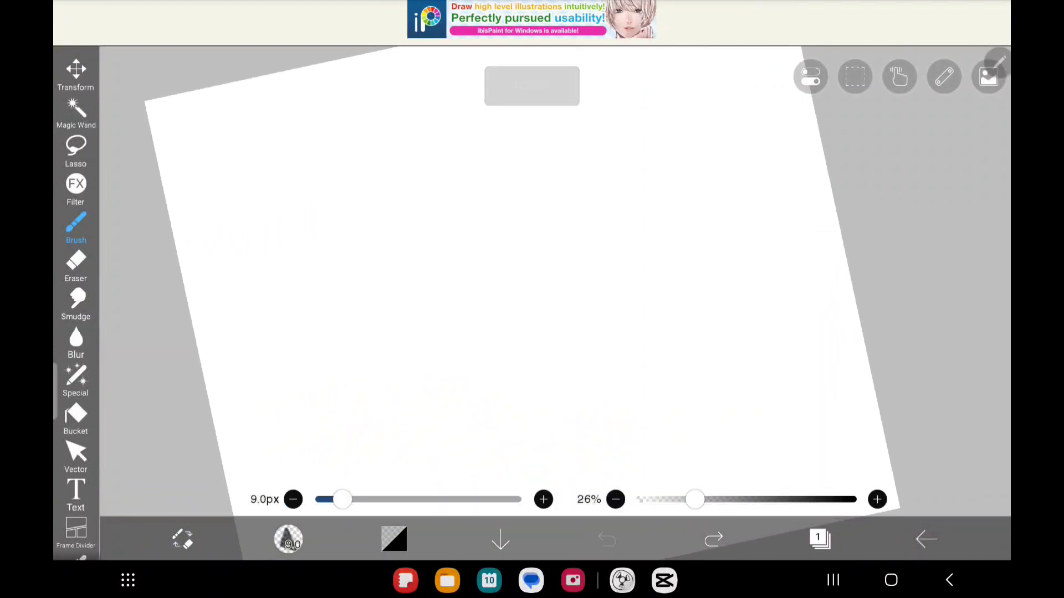
{"action": "mouse_move", "coordinate": [530, 376]}
{"action": "left_mouse_down"}
{"action": "mouse_move", "coordinate": [584, 259]}
{"action": "mouse_move", "coordinate": [465, 200]}
{"action": "mouse_move", "coordinate": [425, 290]}
{"action": "mouse_move", "coordinate": [510, 202]}
{"action": "mouse_move", "coordinate": [433, 308]}
{"action": "left_mouse_up"}
{"action": "mouse_move", "coordinate": [432, 308]}
{"action": "left_mouse_down"}
{"action": "mouse_move", "coordinate": [573, 298]}
{"action": "mouse_move", "coordinate": [490, 198]}
{"action": "left_mouse_up"}
{"action": "left_click_drag", "start_coordinate": [490, 198], "coordinate": [449, 291]}
{"action": "scroll", "coordinate": [515, 275], "scroll_direction": "up", "scroll_amount": 1}
{"action": "left_click_drag", "start_coordinate": [477, 132], "coordinate": [525, 410]}
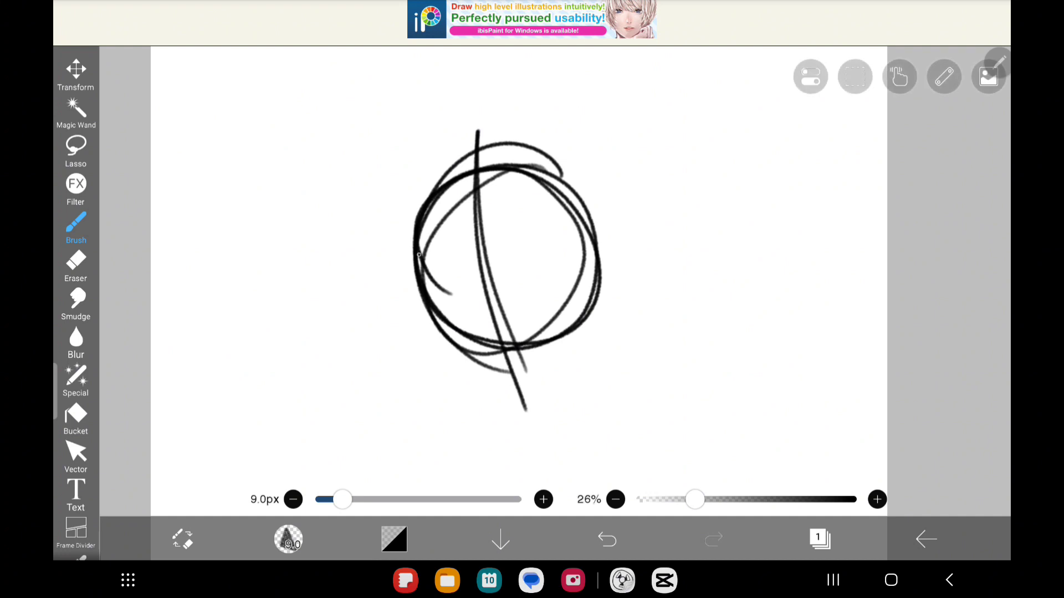
{"action": "mouse_move", "coordinate": [384, 264]}
{"action": "left_mouse_down"}
{"action": "mouse_move", "coordinate": [642, 247]}
{"action": "mouse_move", "coordinate": [568, 254]}
{"action": "left_mouse_up"}
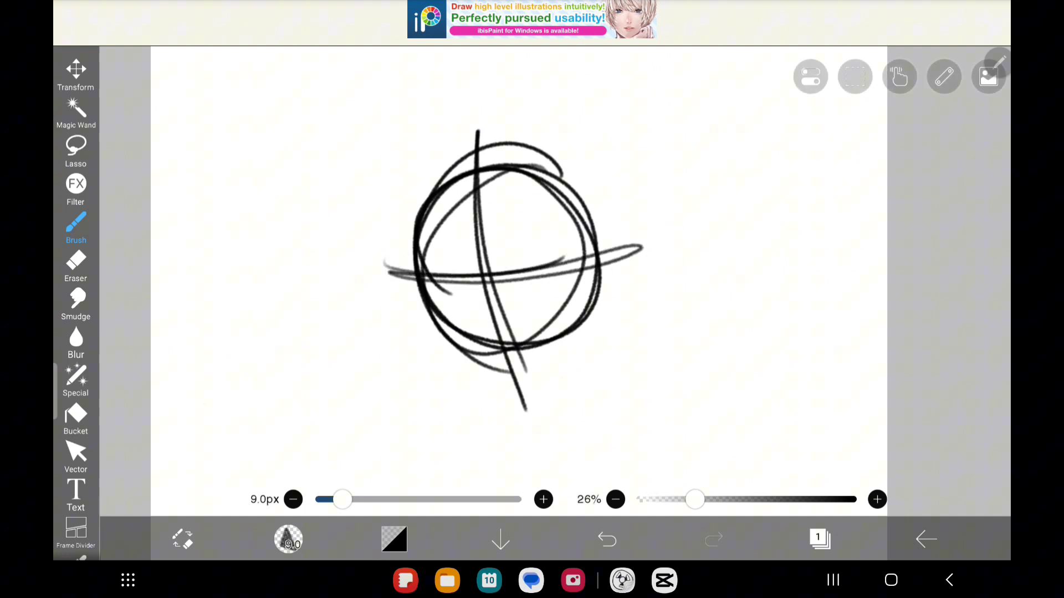
{"action": "scroll", "coordinate": [516, 266], "scroll_direction": "up", "scroll_amount": 3}
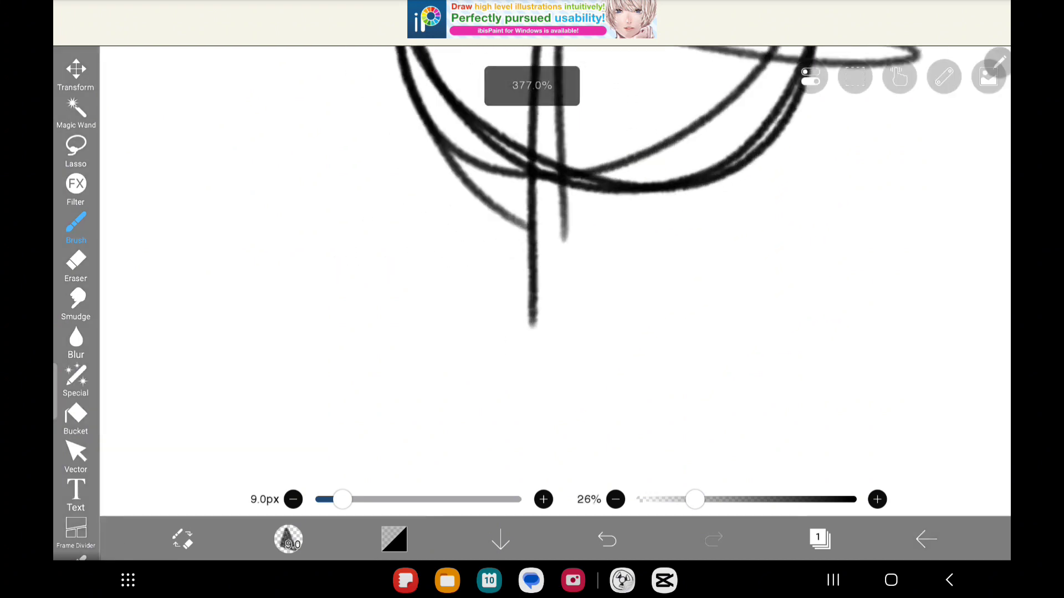
{"action": "scroll", "coordinate": [515, 266], "scroll_direction": "down", "scroll_amount": 1}
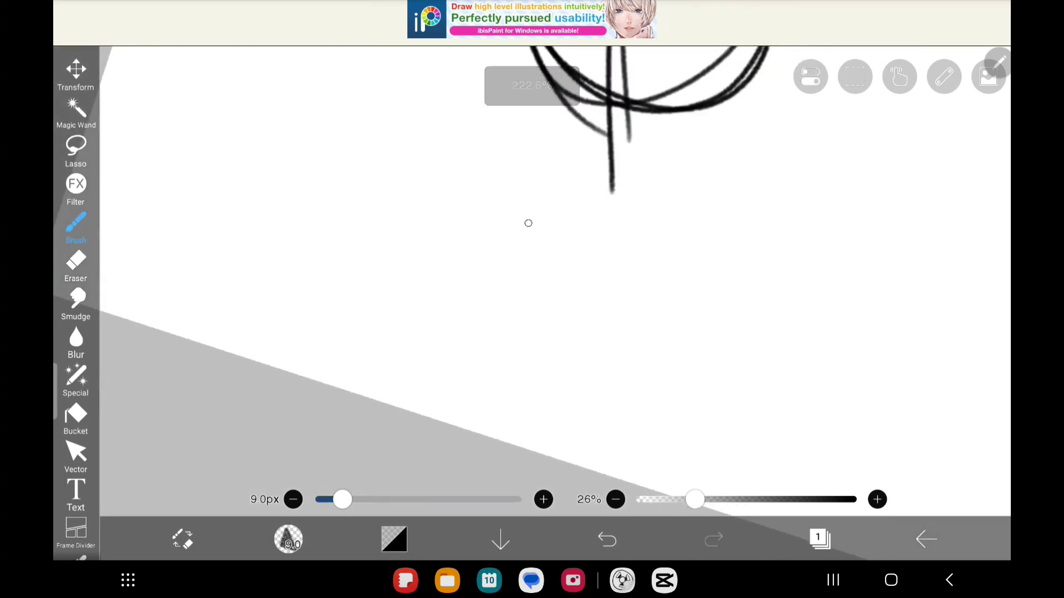
Sketch a closed oval body outline beneath the head circle
{"action": "left_click_drag", "start_coordinate": [530, 220], "coordinate": [509, 311]}
{"action": "mouse_move", "coordinate": [549, 201]}
{"action": "left_mouse_down"}
{"action": "mouse_move", "coordinate": [529, 227]}
{"action": "mouse_move", "coordinate": [513, 307]}
{"action": "left_mouse_up"}
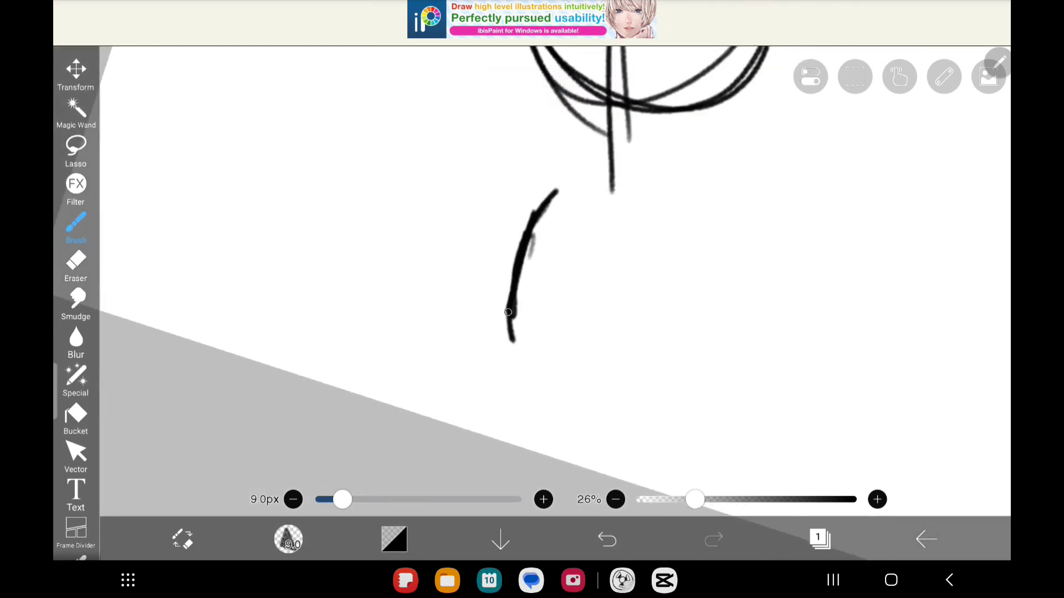
{"action": "mouse_move", "coordinate": [518, 356]}
{"action": "left_mouse_down"}
{"action": "mouse_move", "coordinate": [548, 378]}
{"action": "mouse_move", "coordinate": [627, 394]}
{"action": "mouse_move", "coordinate": [661, 316]}
{"action": "left_mouse_up"}
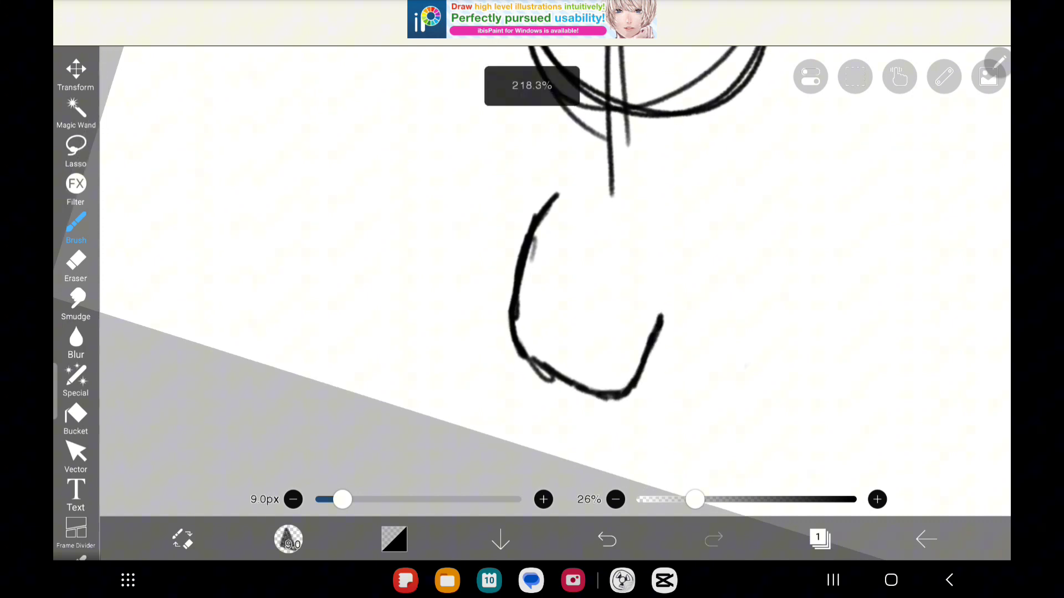
{"action": "mouse_move", "coordinate": [571, 297]}
{"action": "left_mouse_down"}
{"action": "mouse_move", "coordinate": [415, 320]}
{"action": "mouse_move", "coordinate": [451, 379]}
{"action": "left_mouse_up"}
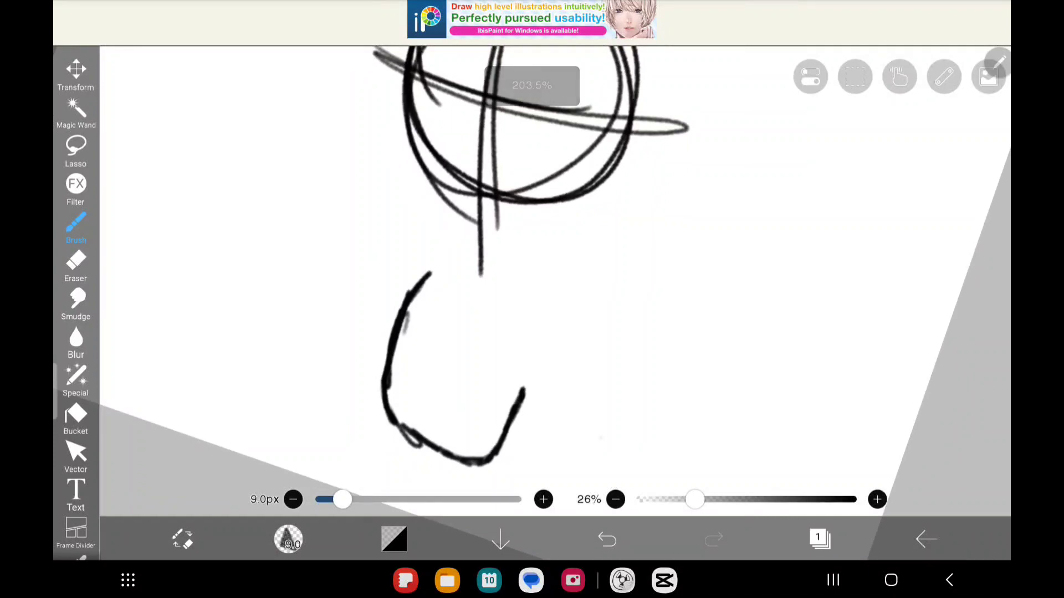
{"action": "left_click_drag", "start_coordinate": [519, 412], "coordinate": [526, 366]}
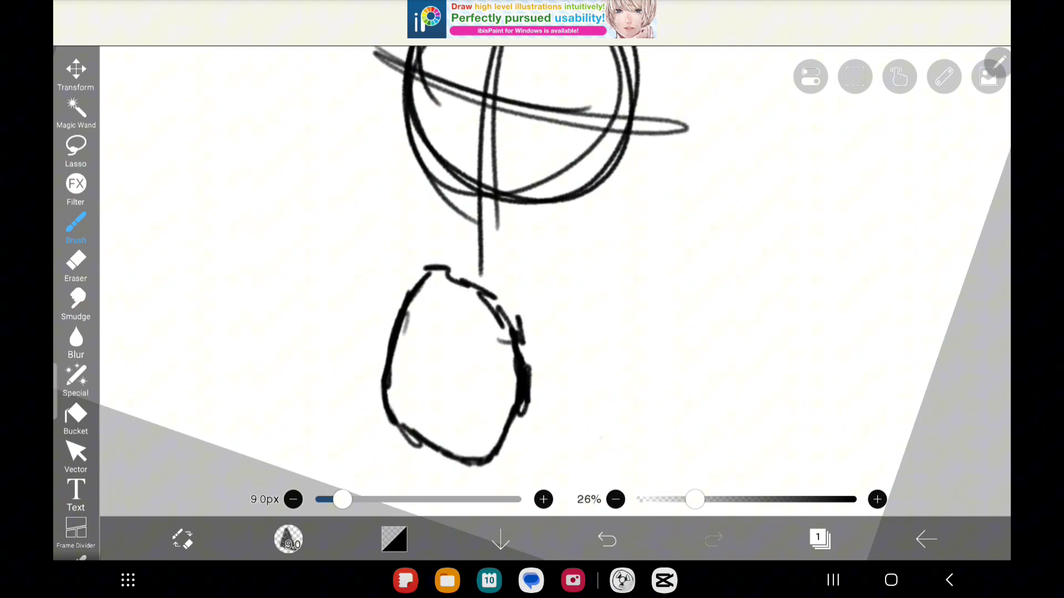
{"action": "scroll", "coordinate": [603, 422], "scroll_direction": "up", "scroll_amount": 3}
{"action": "scroll", "coordinate": [604, 422], "scroll_direction": "up", "scroll_amount": 3}
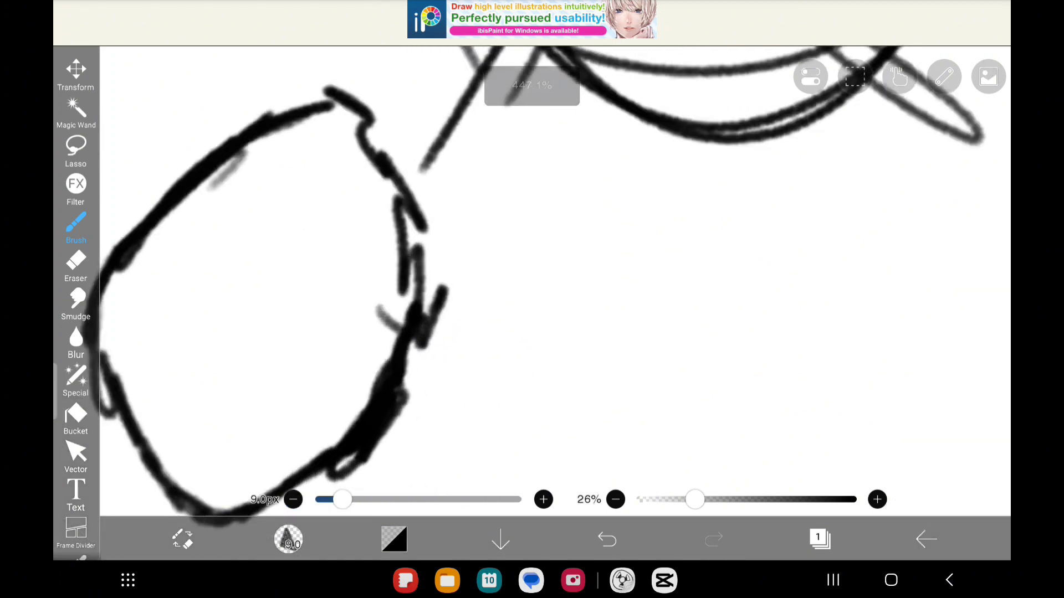
{"action": "scroll", "coordinate": [532, 300], "scroll_direction": "up", "scroll_amount": 3}
{"action": "left_click_drag", "start_coordinate": [341, 186], "coordinate": [382, 374]}
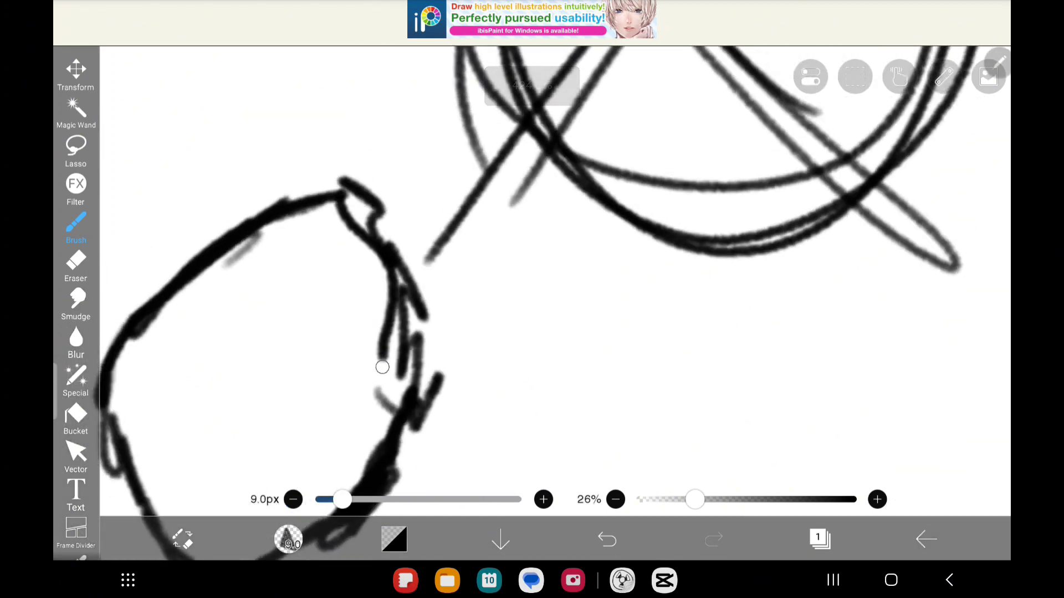
Undo two stray marks and draw stripes across the oval body
{"action": "left_click", "coordinate": [607, 540]}
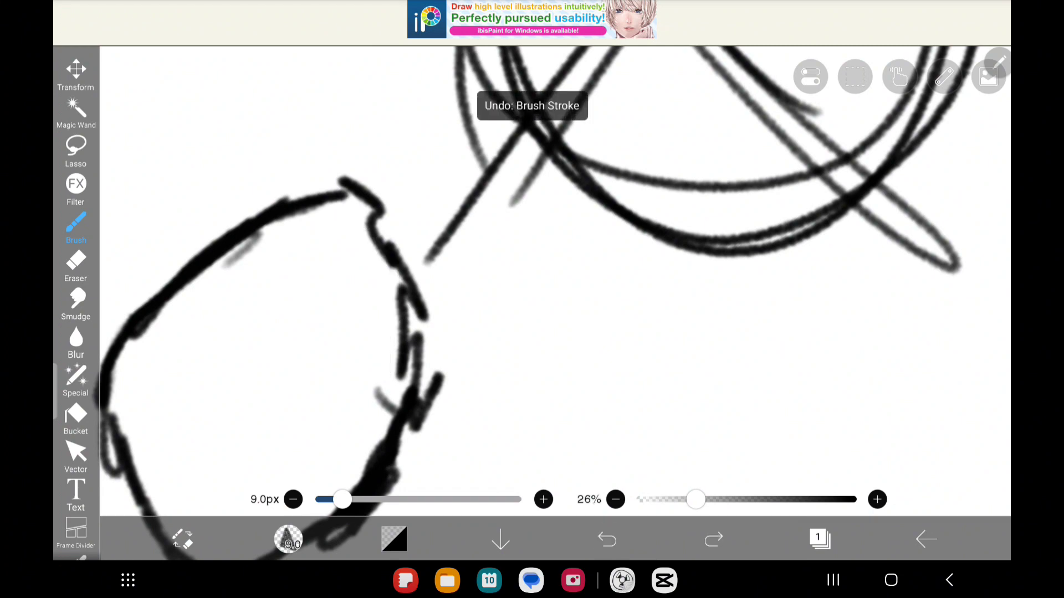
{"action": "scroll", "coordinate": [532, 299], "scroll_direction": "left", "scroll_amount": 3}
{"action": "left_click", "coordinate": [607, 539]}
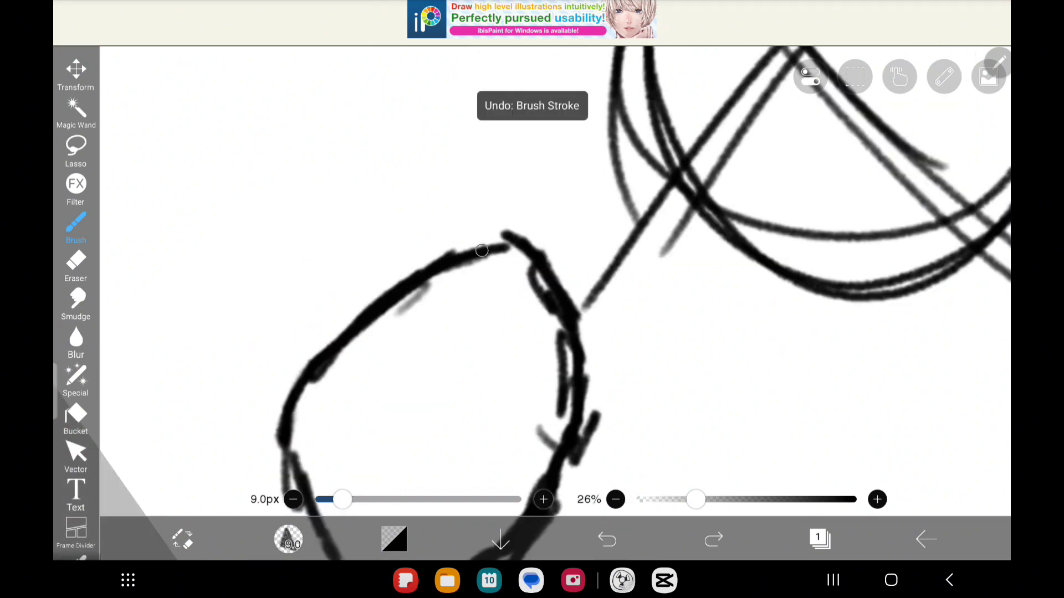
{"action": "left_click_drag", "start_coordinate": [486, 255], "coordinate": [546, 486]}
{"action": "left_click_drag", "start_coordinate": [405, 300], "coordinate": [499, 515]}
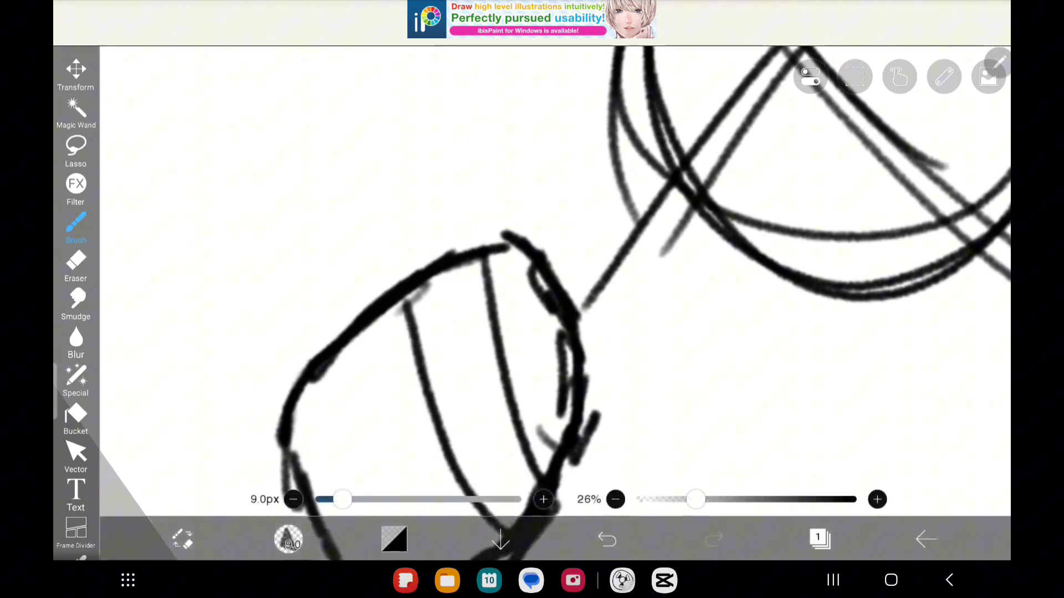
{"action": "scroll", "coordinate": [532, 300], "scroll_direction": "down", "scroll_amount": 3}
{"action": "mouse_move", "coordinate": [436, 428]}
{"action": "left_mouse_down"}
{"action": "mouse_move", "coordinate": [443, 280]}
{"action": "mouse_move", "coordinate": [469, 191]}
{"action": "left_mouse_up"}
{"action": "scroll", "coordinate": [532, 299], "scroll_direction": "down", "scroll_amount": 3}
{"action": "scroll", "coordinate": [532, 299], "scroll_direction": "down", "scroll_amount": 3}
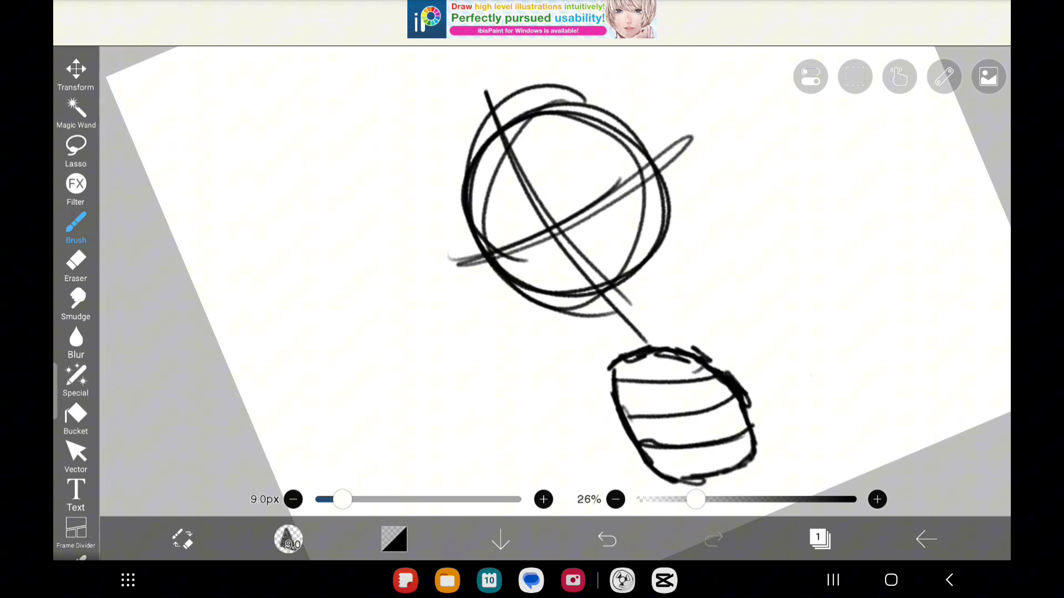
{"action": "scroll", "coordinate": [681, 400], "scroll_direction": "up", "scroll_amount": 3}
{"action": "scroll", "coordinate": [682, 399], "scroll_direction": "up", "scroll_amount": 3}
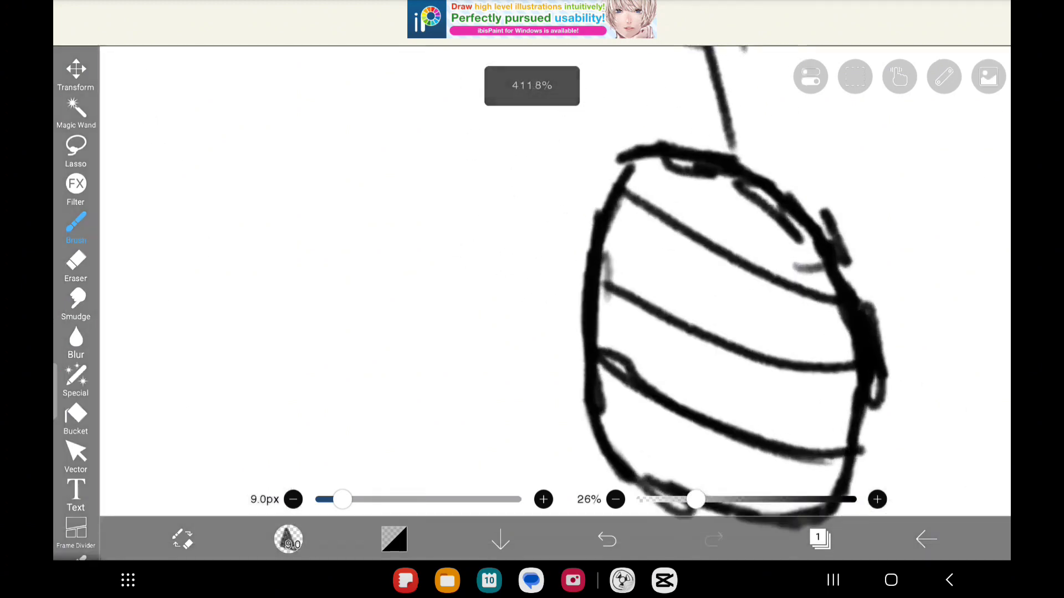
{"action": "scroll", "coordinate": [681, 399], "scroll_direction": "up", "scroll_amount": 1}
Sketch rounded gloved hands with finger lines on the left and right of the body
{"action": "mouse_move", "coordinate": [562, 353]}
{"action": "left_mouse_down"}
{"action": "mouse_move", "coordinate": [544, 247]}
{"action": "mouse_move", "coordinate": [484, 314]}
{"action": "mouse_move", "coordinate": [413, 300]}
{"action": "mouse_move", "coordinate": [555, 342]}
{"action": "left_mouse_up"}
{"action": "mouse_move", "coordinate": [438, 284]}
{"action": "left_mouse_down"}
{"action": "mouse_move", "coordinate": [490, 264]}
{"action": "mouse_move", "coordinate": [566, 322]}
{"action": "left_mouse_up"}
{"action": "left_click_drag", "start_coordinate": [486, 307], "coordinate": [241, 399]}
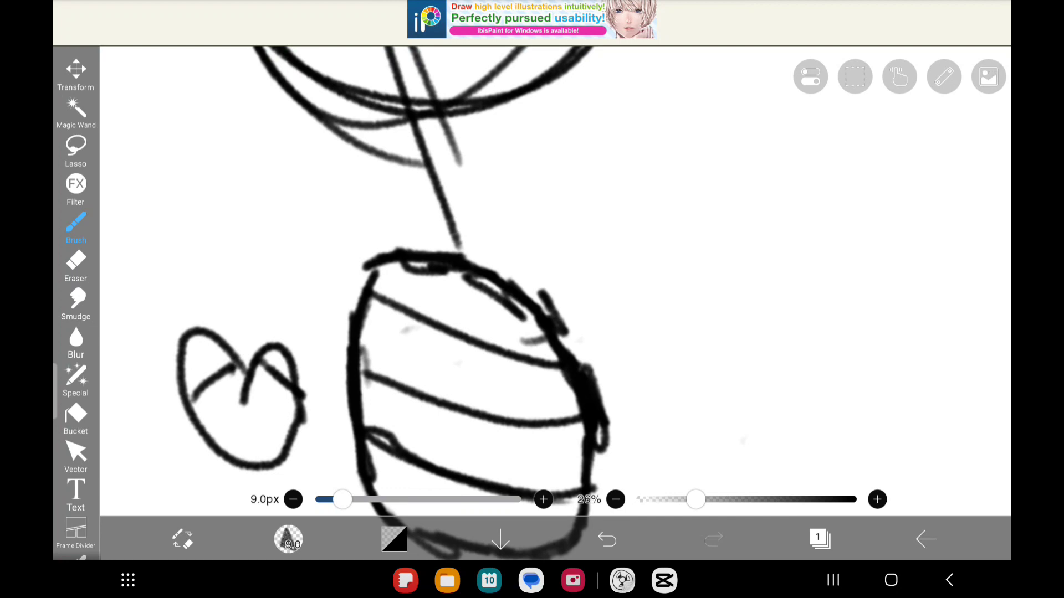
{"action": "left_click_drag", "start_coordinate": [1003, 363], "coordinate": [936, 281]}
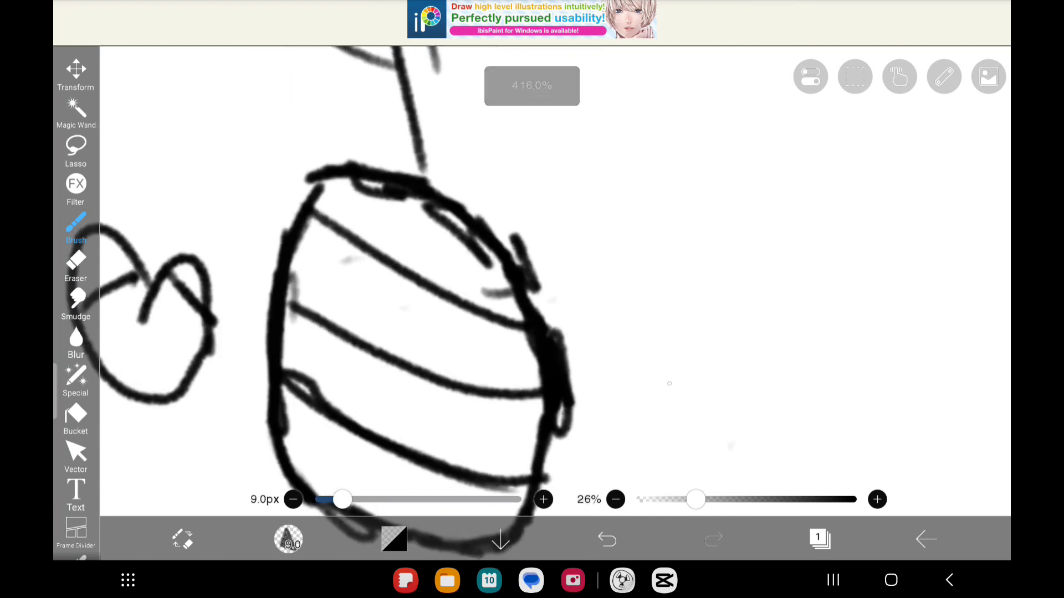
{"action": "mouse_move", "coordinate": [667, 380]}
{"action": "left_mouse_down"}
{"action": "mouse_move", "coordinate": [712, 310]}
{"action": "mouse_move", "coordinate": [760, 352]}
{"action": "mouse_move", "coordinate": [665, 381]}
{"action": "left_mouse_up"}
{"action": "left_click_drag", "start_coordinate": [711, 282], "coordinate": [765, 315]}
{"action": "left_click_drag", "start_coordinate": [652, 354], "coordinate": [695, 317]}
{"action": "scroll", "coordinate": [532, 299], "scroll_direction": "down", "scroll_amount": 5}
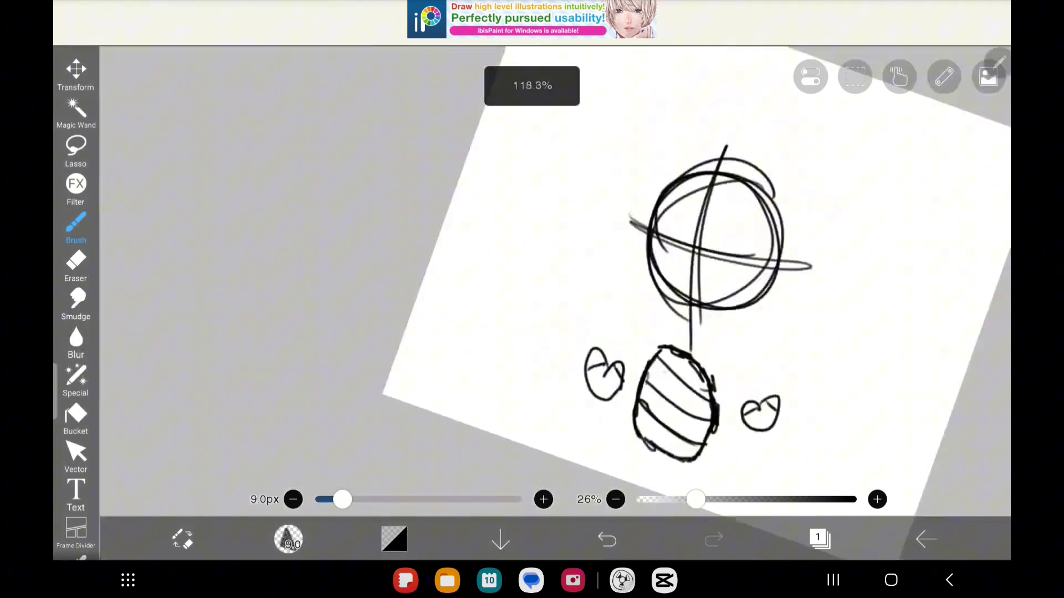
{"action": "scroll", "coordinate": [566, 283], "scroll_direction": "up", "scroll_amount": 5}
{"action": "scroll", "coordinate": [582, 291], "scroll_direction": "up", "scroll_amount": 2}
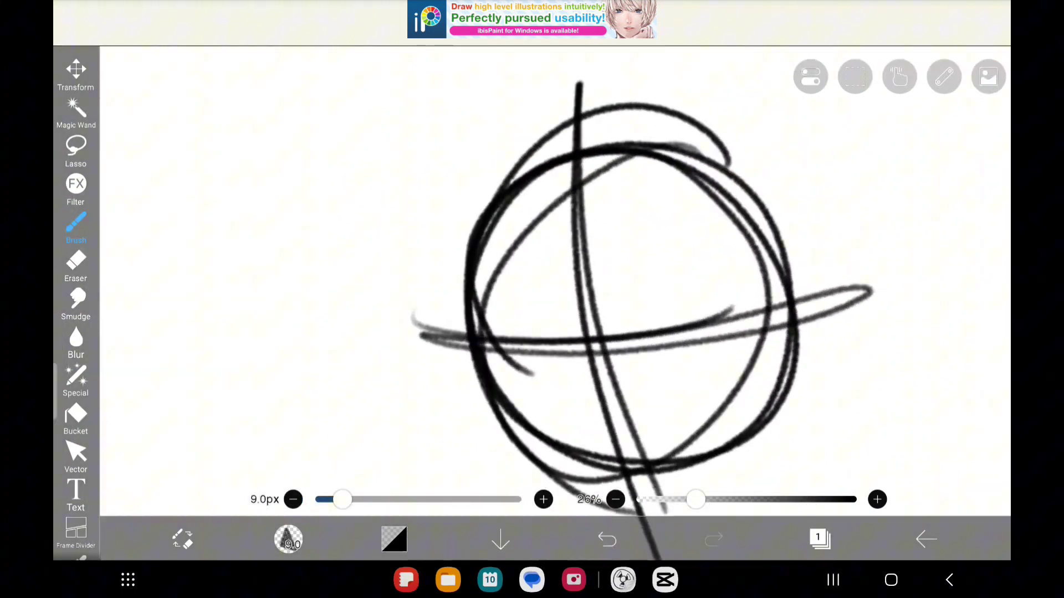
{"action": "left_click", "coordinate": [818, 538]}
On a new layer, ink a bold head outline and a wavy mustache line
{"action": "left_click", "coordinate": [536, 506]}
{"action": "left_click", "coordinate": [249, 292]}
{"action": "scroll", "coordinate": [632, 291], "scroll_direction": "up", "scroll_amount": 3}
{"action": "left_click_drag", "start_coordinate": [772, 416], "coordinate": [605, 484]}
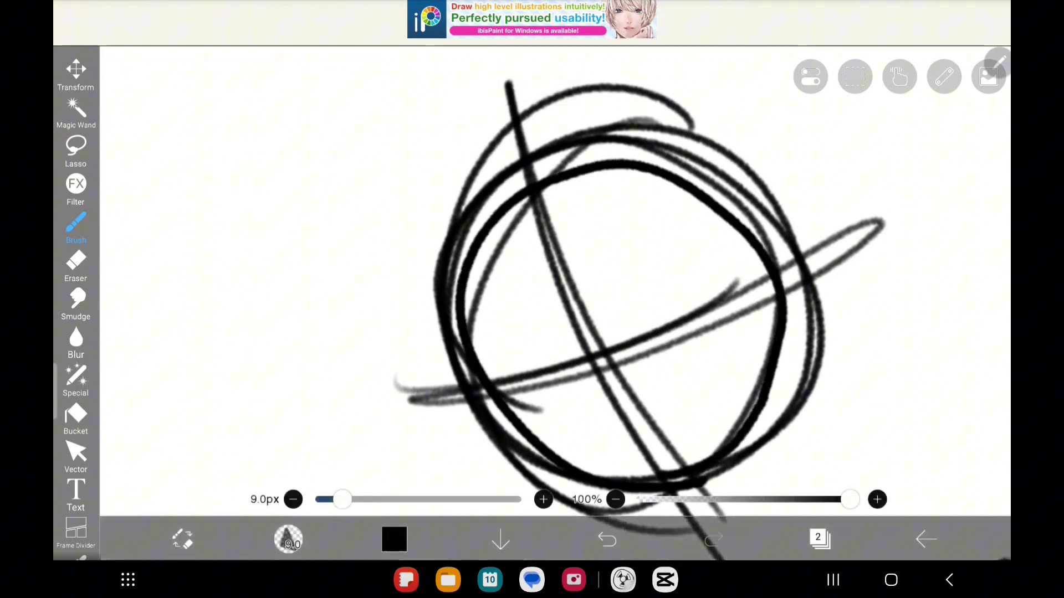
{"action": "left_click", "coordinate": [607, 540]}
{"action": "left_click_drag", "start_coordinate": [666, 483], "coordinate": [538, 464]}
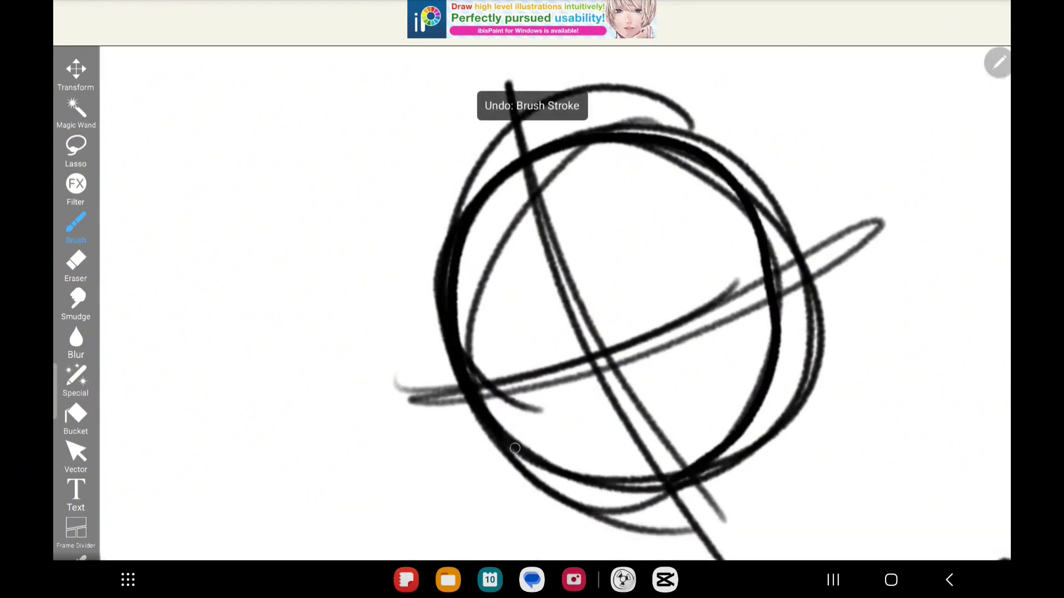
{"action": "scroll", "coordinate": [539, 464], "scroll_direction": "up", "scroll_amount": 5}
{"action": "scroll", "coordinate": [539, 463], "scroll_direction": "down", "scroll_amount": 2}
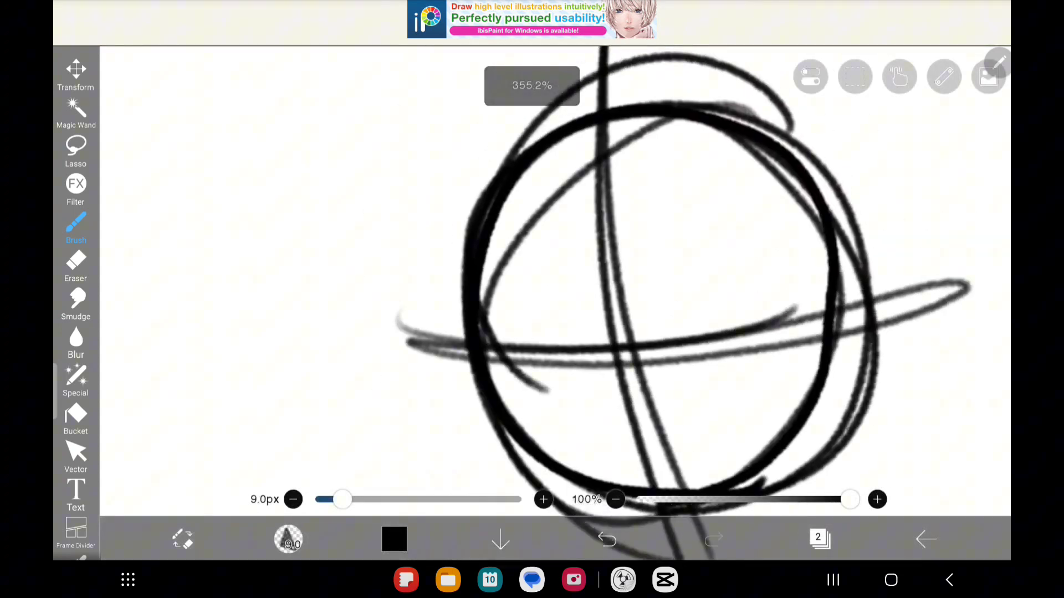
{"action": "mouse_move", "coordinate": [507, 346]}
{"action": "left_mouse_down"}
{"action": "mouse_move", "coordinate": [792, 320]}
{"action": "mouse_move", "coordinate": [846, 297]}
{"action": "left_mouse_up"}
{"action": "mouse_move", "coordinate": [632, 333]}
{"action": "left_mouse_down"}
{"action": "mouse_move", "coordinate": [706, 402]}
{"action": "mouse_move", "coordinate": [776, 316]}
{"action": "mouse_move", "coordinate": [778, 373]}
{"action": "left_mouse_up"}
Ink two tall upright eye strokes, undoing and redrawing the misplaced ones
{"action": "left_click_drag", "start_coordinate": [582, 291], "coordinate": [549, 250]}
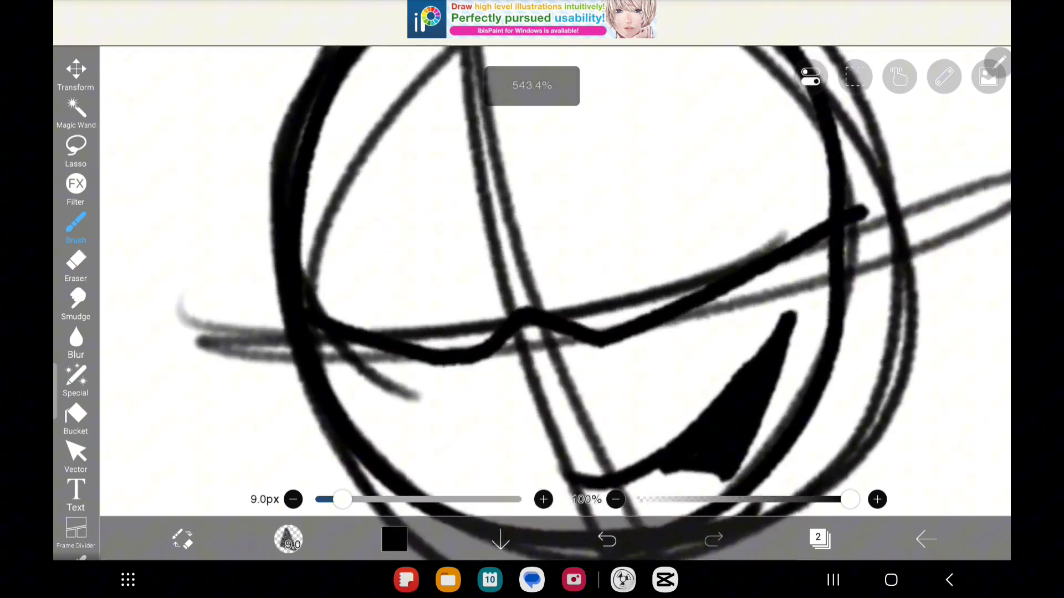
{"action": "left_click_drag", "start_coordinate": [572, 118], "coordinate": [616, 383]}
{"action": "left_click_drag", "start_coordinate": [509, 162], "coordinate": [591, 411]}
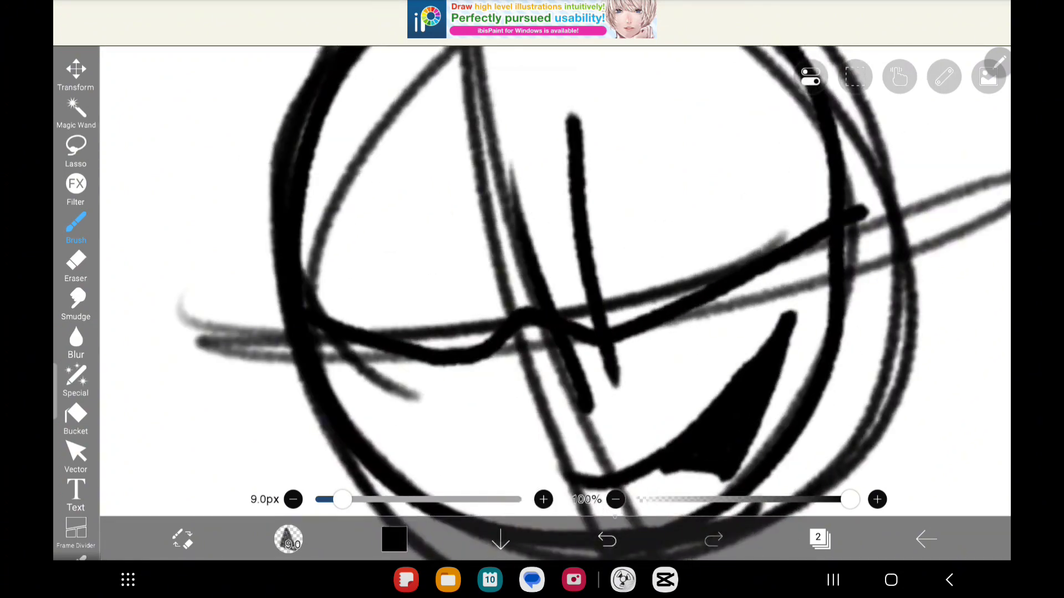
{"action": "left_click", "coordinate": [607, 539]}
{"action": "left_click_drag", "start_coordinate": [514, 371], "coordinate": [501, 148]}
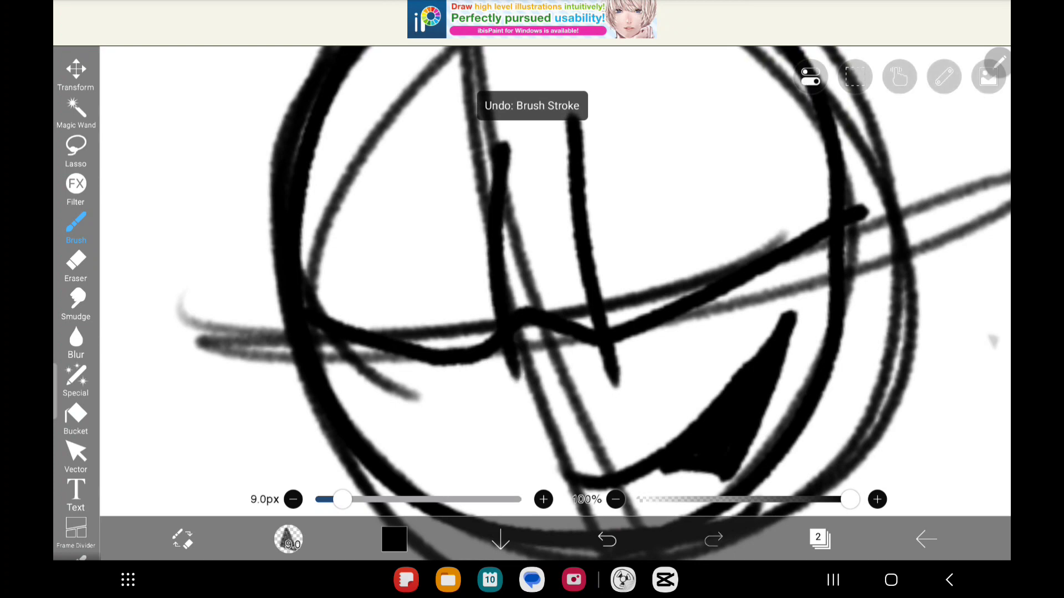
{"action": "left_click", "coordinate": [607, 539]}
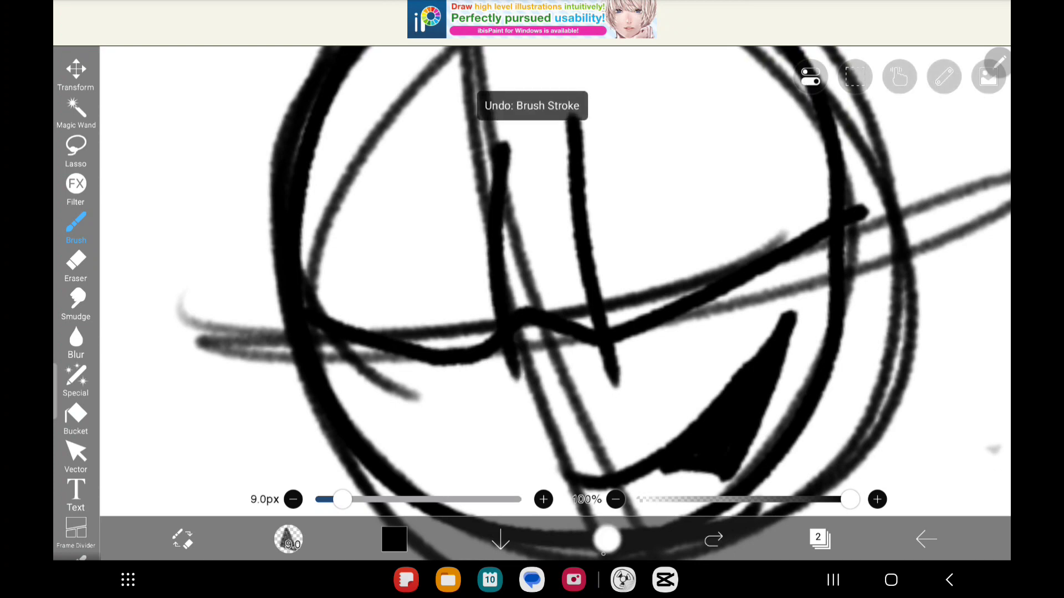
{"action": "left_click", "coordinate": [606, 539]}
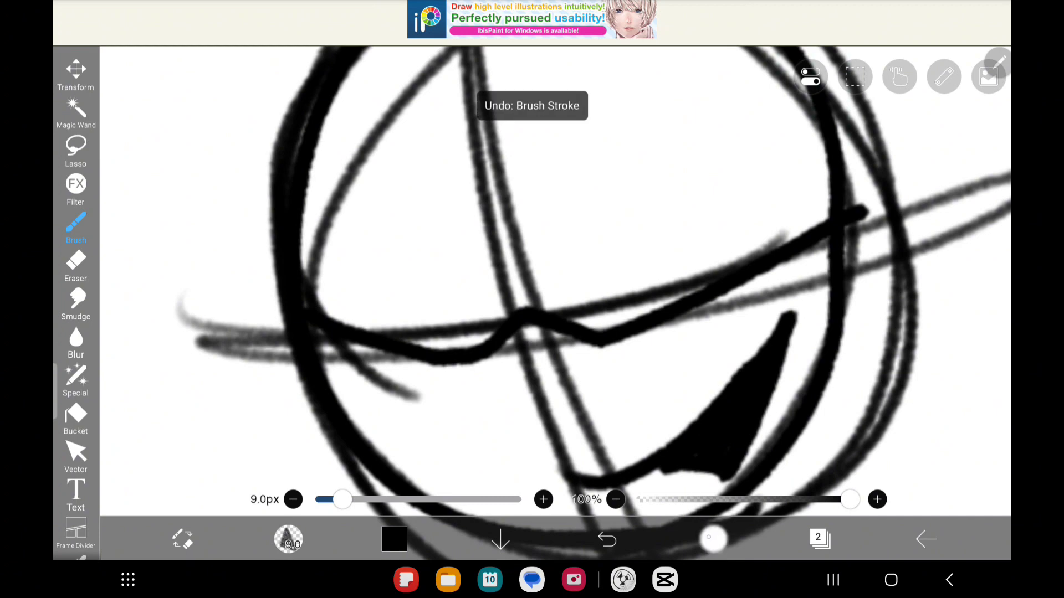
{"action": "left_click", "coordinate": [713, 539]}
{"action": "left_click_drag", "start_coordinate": [549, 410], "coordinate": [501, 148]}
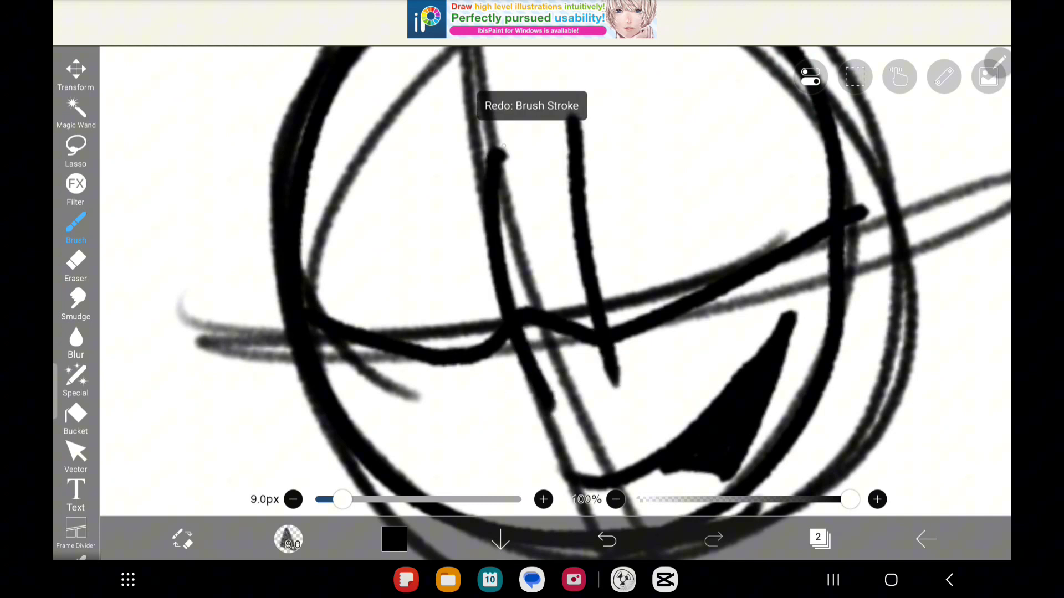
{"action": "left_click", "coordinate": [607, 539]}
{"action": "left_click_drag", "start_coordinate": [497, 395], "coordinate": [475, 143]}
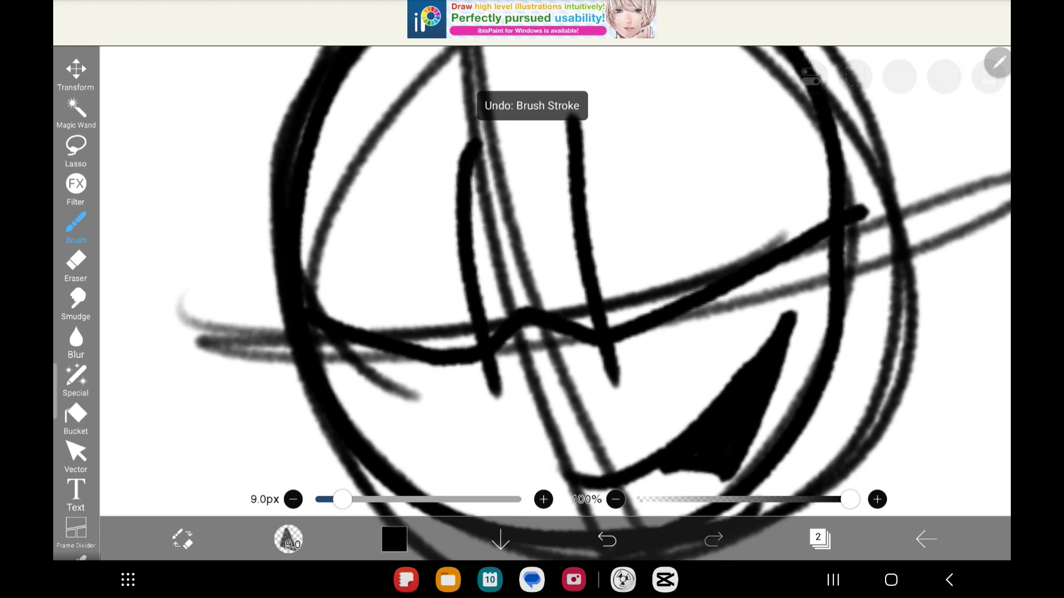
{"action": "scroll", "coordinate": [555, 303], "scroll_direction": "down", "scroll_amount": 5}
{"action": "scroll", "coordinate": [555, 303], "scroll_direction": "down", "scroll_amount": 2}
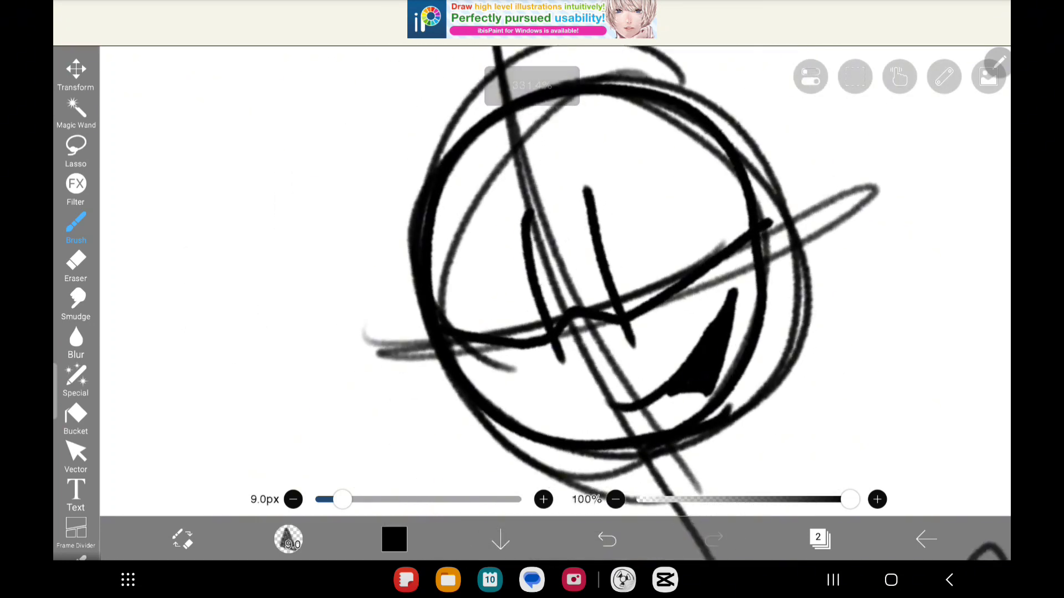
Add left and right mustache curls and trace the body's outline
{"action": "mouse_move", "coordinate": [594, 355]}
{"action": "left_mouse_down"}
{"action": "mouse_move", "coordinate": [904, 197]}
{"action": "mouse_move", "coordinate": [866, 198]}
{"action": "left_mouse_up"}
{"action": "mouse_move", "coordinate": [574, 365]}
{"action": "left_mouse_down"}
{"action": "mouse_move", "coordinate": [503, 441]}
{"action": "mouse_move", "coordinate": [390, 391]}
{"action": "left_mouse_up"}
{"action": "scroll", "coordinate": [582, 291], "scroll_direction": "down", "scroll_amount": 3}
{"action": "scroll", "coordinate": [582, 291], "scroll_direction": "down", "scroll_amount": 2}
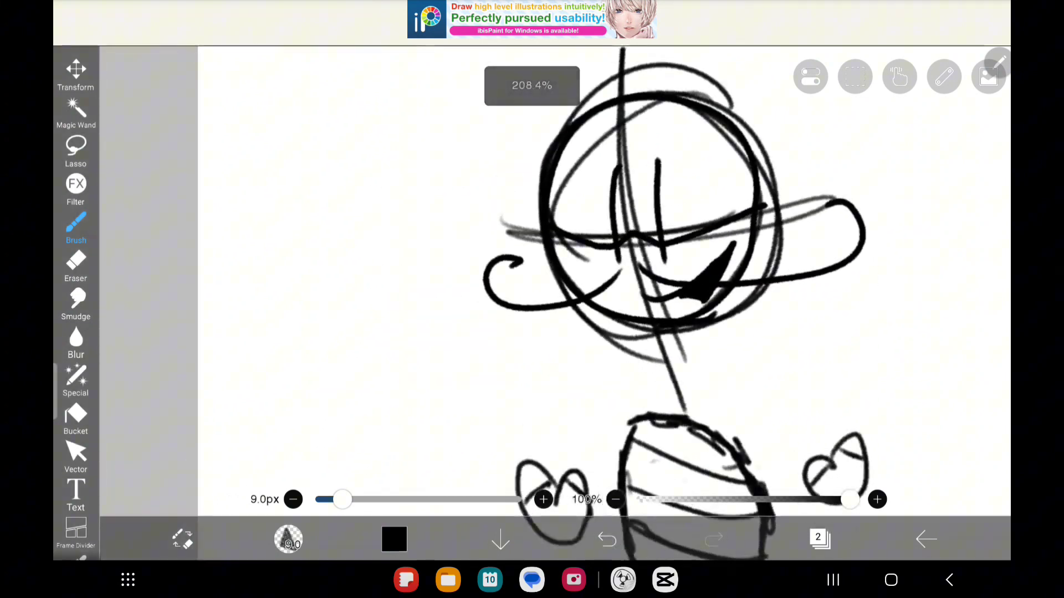
{"action": "scroll", "coordinate": [582, 304], "scroll_direction": "down", "scroll_amount": 2}
{"action": "scroll", "coordinate": [582, 303], "scroll_direction": "down", "scroll_amount": 2}
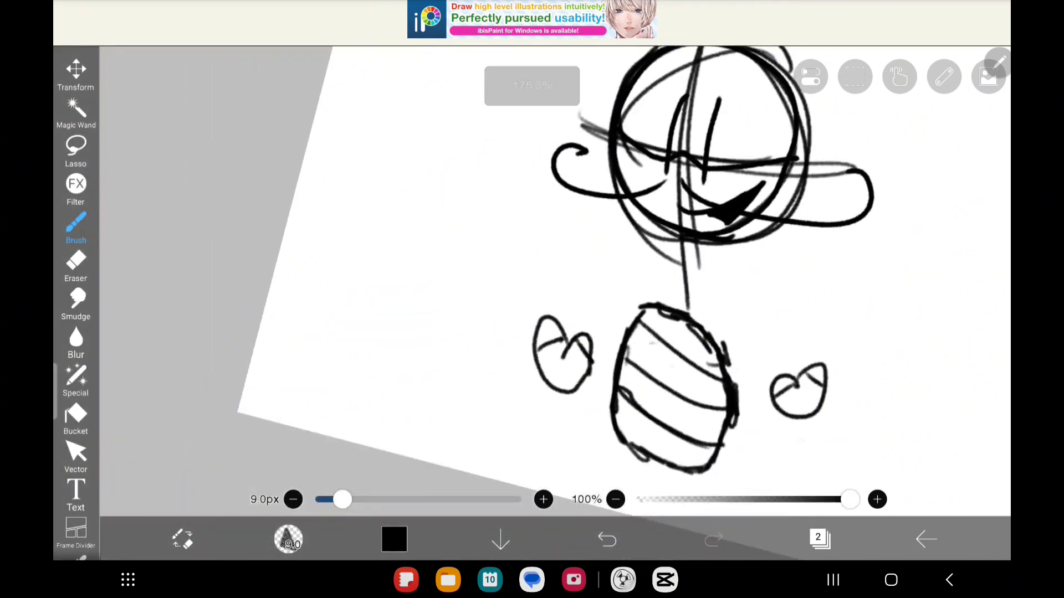
{"action": "scroll", "coordinate": [582, 299], "scroll_direction": "up", "scroll_amount": 3}
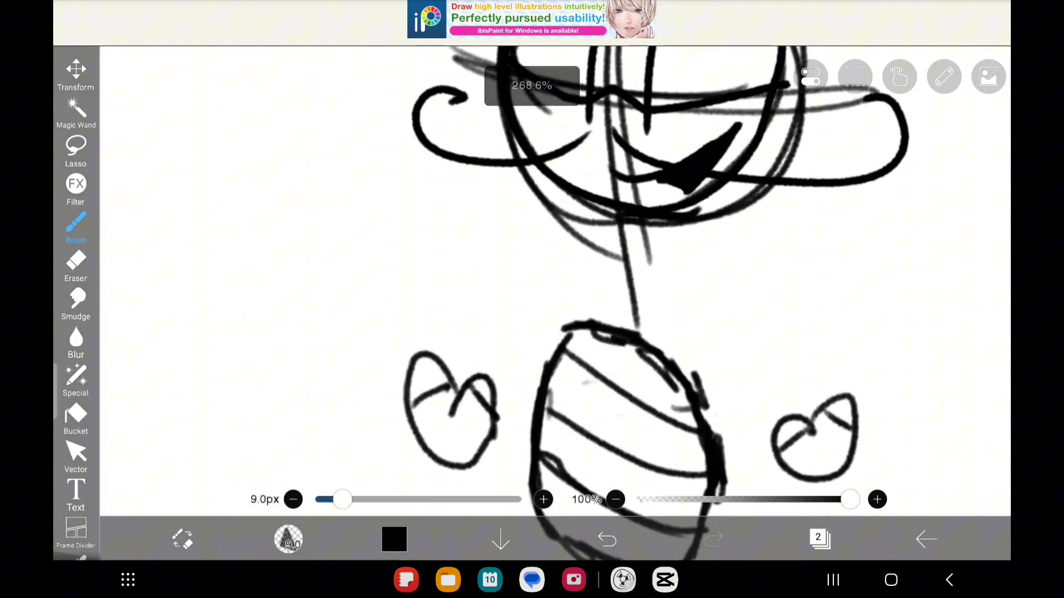
{"action": "mouse_move", "coordinate": [549, 372]}
{"action": "left_mouse_down"}
{"action": "mouse_move", "coordinate": [590, 308]}
{"action": "mouse_move", "coordinate": [636, 291]}
{"action": "mouse_move", "coordinate": [689, 301]}
{"action": "mouse_move", "coordinate": [702, 314]}
{"action": "mouse_move", "coordinate": [729, 441]}
{"action": "left_mouse_up"}
{"action": "left_click_drag", "start_coordinate": [730, 382], "coordinate": [723, 438]}
{"action": "mouse_move", "coordinate": [567, 334]}
{"action": "left_mouse_down"}
{"action": "mouse_move", "coordinate": [558, 437]}
{"action": "mouse_move", "coordinate": [599, 476]}
{"action": "left_mouse_up"}
{"action": "mouse_move", "coordinate": [555, 403]}
{"action": "left_mouse_down"}
{"action": "mouse_move", "coordinate": [574, 473]}
{"action": "mouse_move", "coordinate": [658, 527]}
{"action": "mouse_move", "coordinate": [707, 489]}
{"action": "mouse_move", "coordinate": [728, 437]}
{"action": "left_mouse_up"}
Thicken the lower body edge, add diagonal stripes, and redraw both hands
{"action": "left_click_drag", "start_coordinate": [575, 480], "coordinate": [685, 478]}
{"action": "left_click_drag", "start_coordinate": [625, 337], "coordinate": [736, 439]}
{"action": "left_click_drag", "start_coordinate": [566, 356], "coordinate": [730, 469]}
{"action": "scroll", "coordinate": [532, 283], "scroll_direction": "up", "scroll_amount": 3}
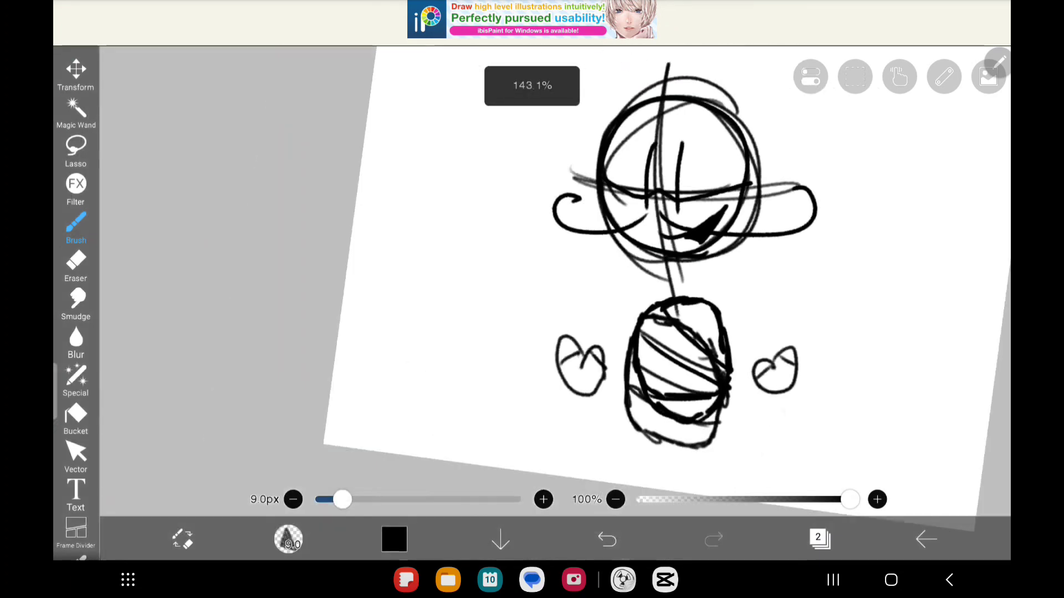
{"action": "key", "text": "ctrl+z"}
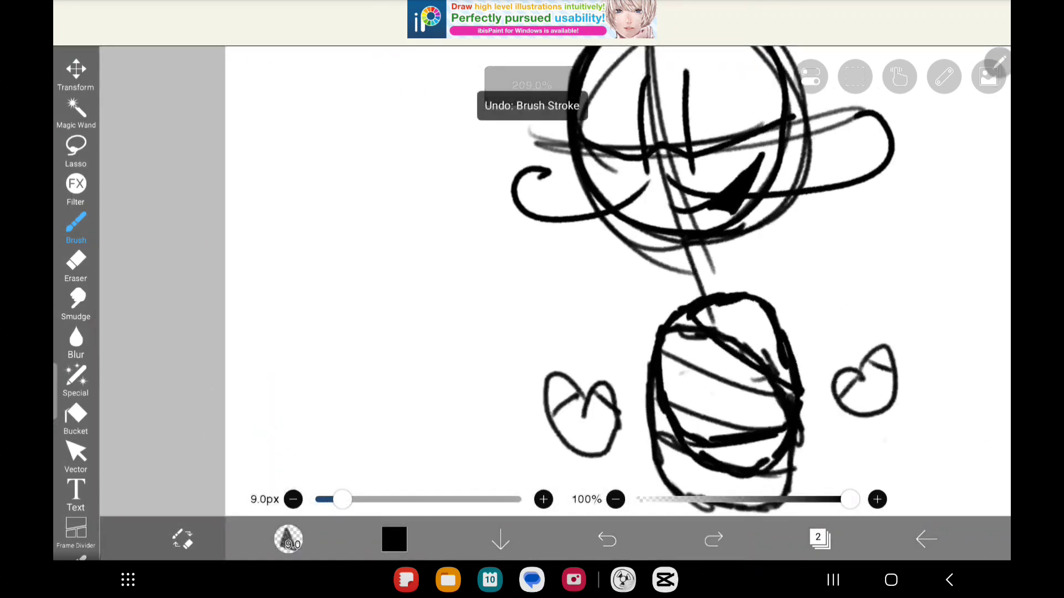
{"action": "key", "text": "ctrl+y"}
{"action": "scroll", "coordinate": [623, 349], "scroll_direction": "up", "scroll_amount": 3}
{"action": "scroll", "coordinate": [624, 349], "scroll_direction": "up", "scroll_amount": 2}
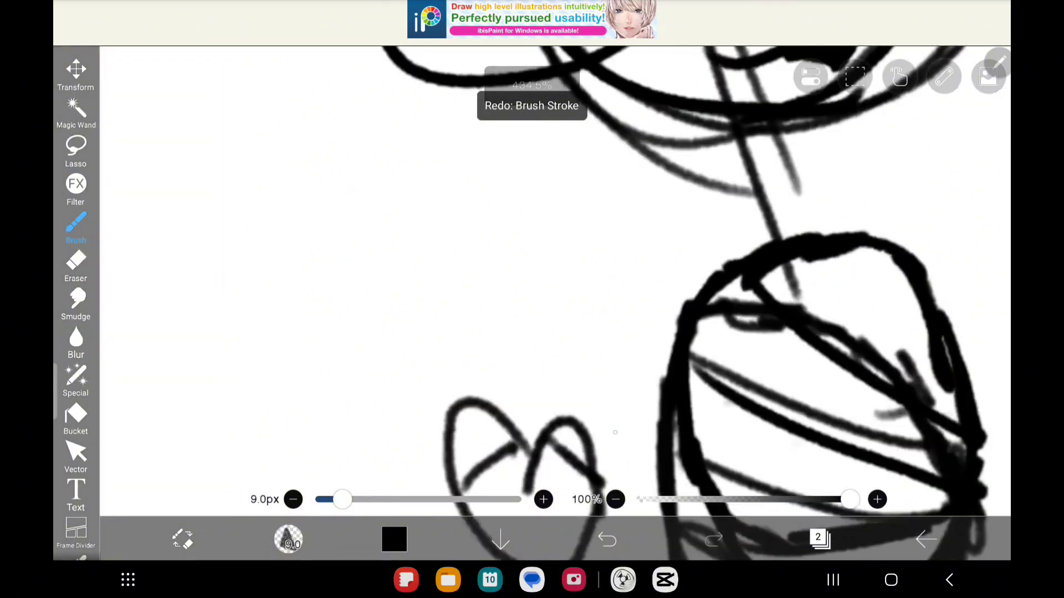
{"action": "mouse_move", "coordinate": [623, 429]}
{"action": "left_mouse_down"}
{"action": "mouse_move", "coordinate": [553, 407]}
{"action": "mouse_move", "coordinate": [593, 480]}
{"action": "left_mouse_up"}
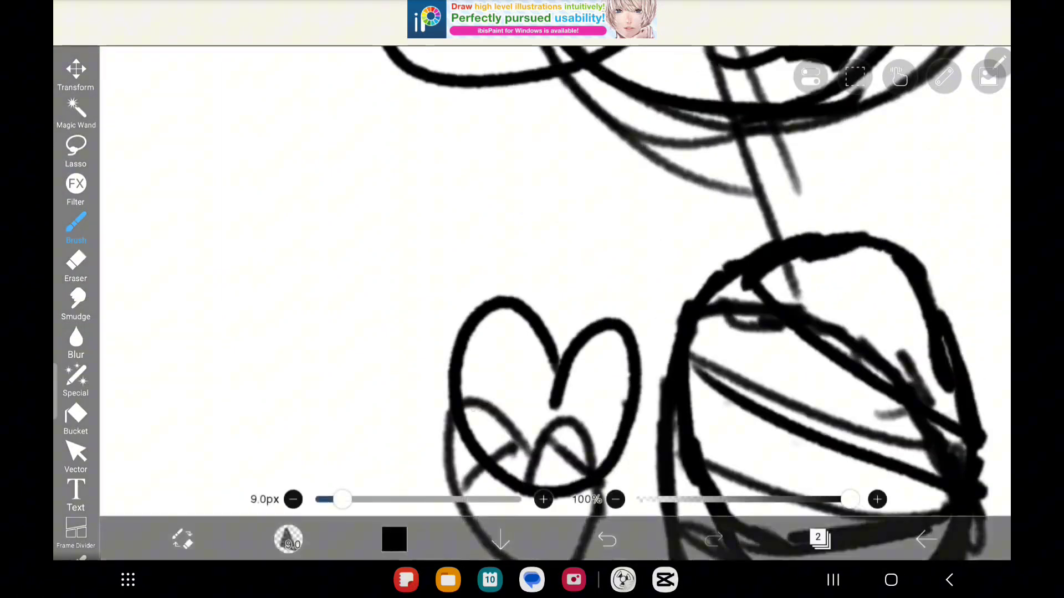
{"action": "scroll", "coordinate": [623, 349], "scroll_direction": "down", "scroll_amount": 2}
{"action": "scroll", "coordinate": [532, 299], "scroll_direction": "up", "scroll_amount": 1}
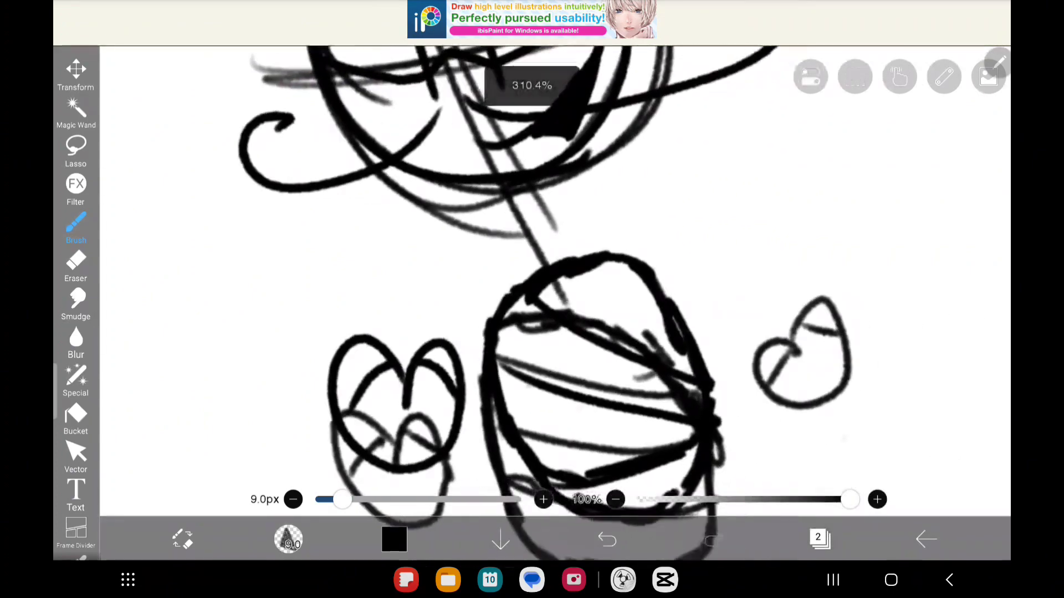
{"action": "scroll", "coordinate": [533, 300], "scroll_direction": "up", "scroll_amount": 1}
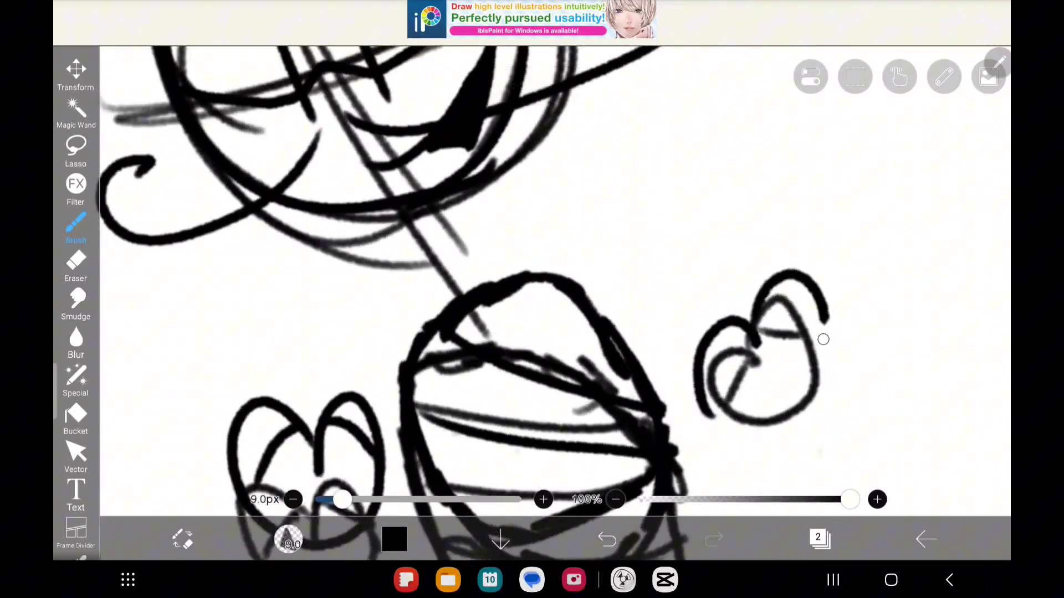
{"action": "left_click_drag", "start_coordinate": [823, 344], "coordinate": [730, 422]}
{"action": "scroll", "coordinate": [532, 300], "scroll_direction": "down", "scroll_amount": 5}
Hide the rough sketch layer 1
{"action": "left_click", "coordinate": [817, 537]}
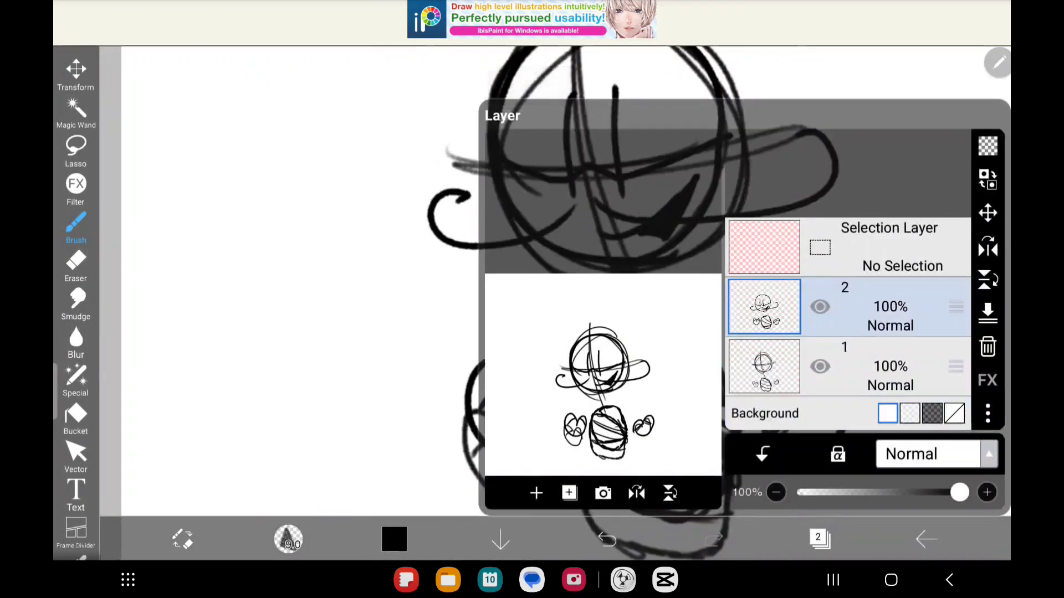
{"action": "left_click", "coordinate": [820, 366]}
{"action": "left_click", "coordinate": [818, 538]}
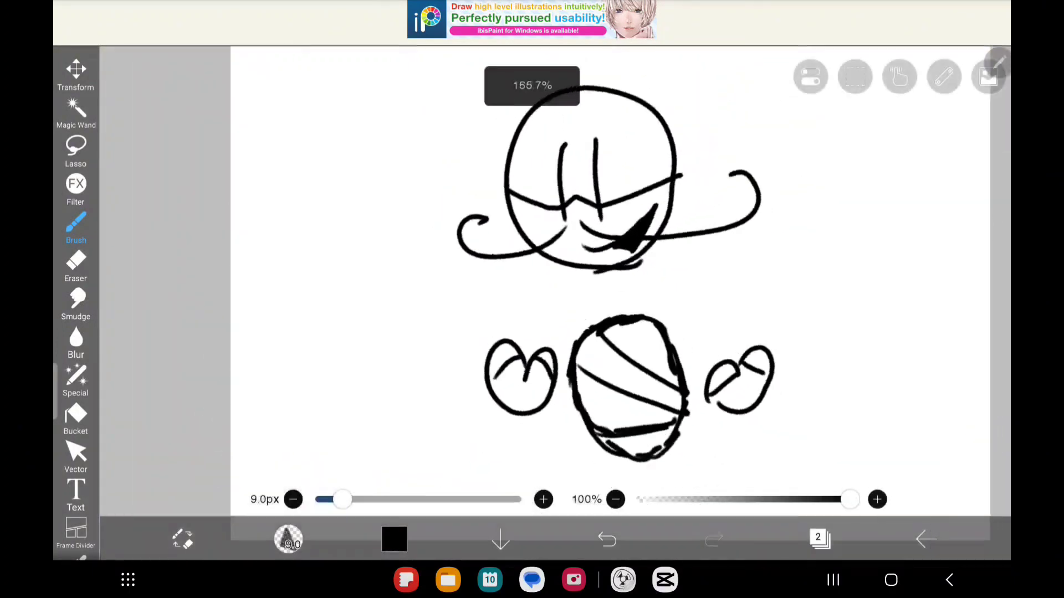
{"action": "scroll", "coordinate": [532, 299], "scroll_direction": "up", "scroll_amount": 3}
{"action": "scroll", "coordinate": [532, 299], "scroll_direction": "down", "scroll_amount": 4}
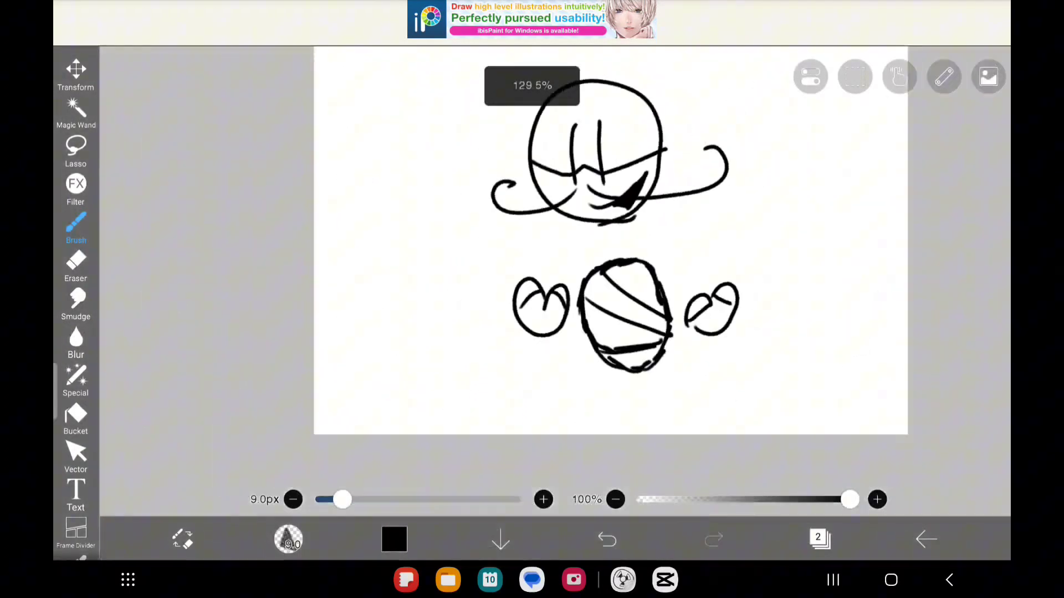
{"action": "scroll", "coordinate": [607, 299], "scroll_direction": "down", "scroll_amount": 1}
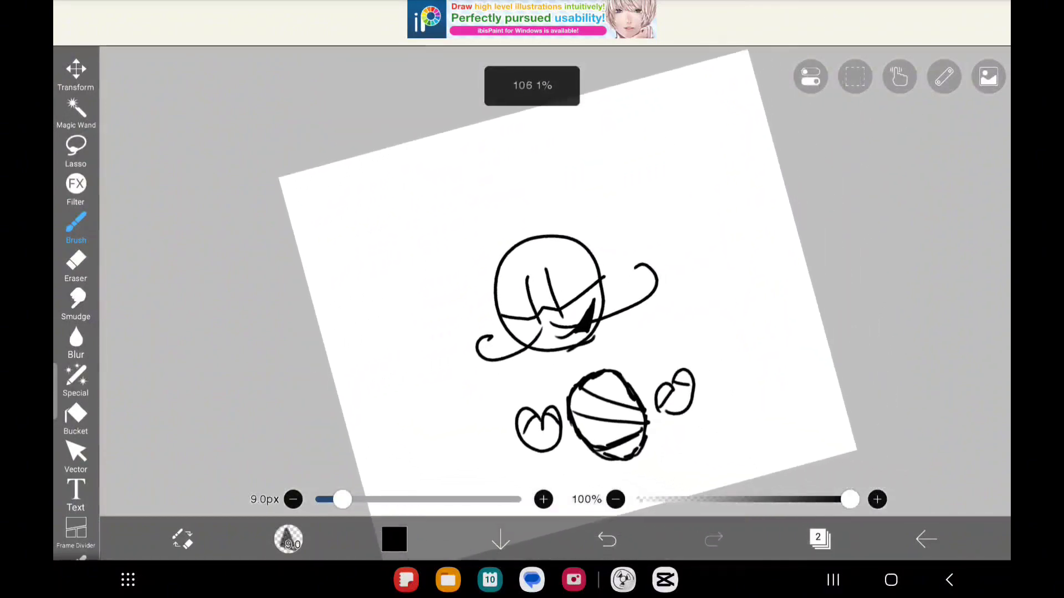
{"action": "scroll", "coordinate": [607, 299], "scroll_direction": "up", "scroll_amount": 1}
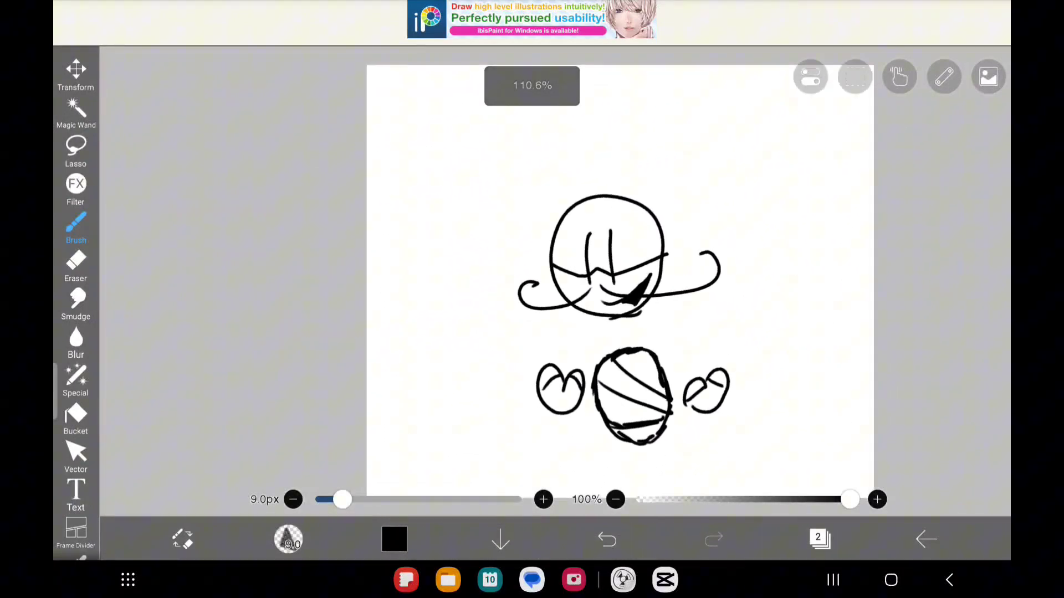
Choose a dark brown paint colour
{"action": "left_click", "coordinate": [394, 539]}
{"action": "left_click_drag", "start_coordinate": [601, 169], "coordinate": [579, 128]}
{"action": "left_click", "coordinate": [487, 208]}
{"action": "left_click", "coordinate": [394, 540]}
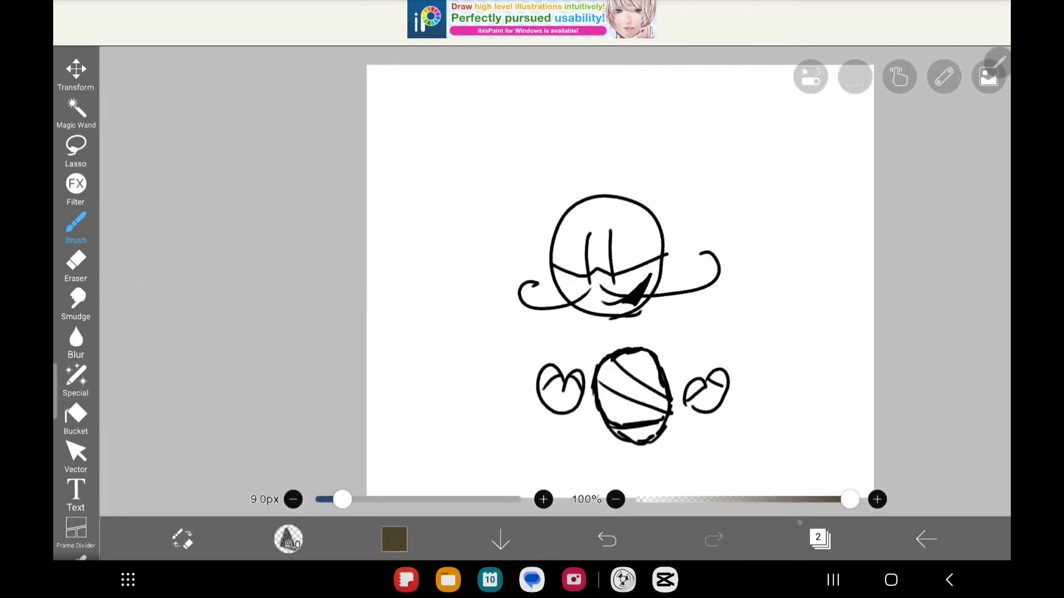
Add an empty layer 3 and move it below the line art
{"action": "left_click", "coordinate": [817, 540]}
{"action": "left_click", "coordinate": [568, 493]}
{"action": "left_click_drag", "start_coordinate": [956, 285], "coordinate": [955, 361]}
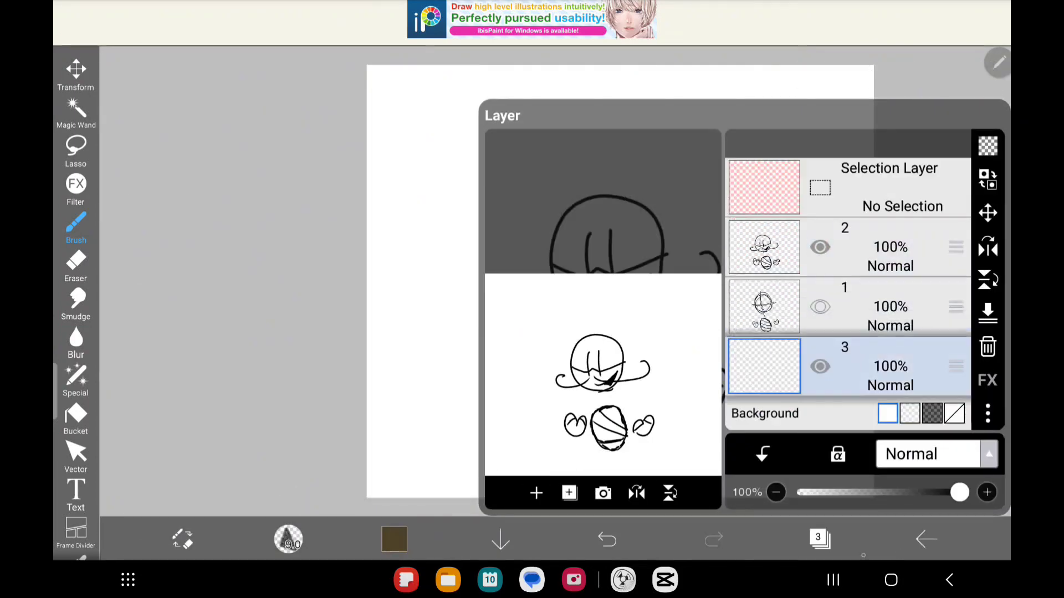
{"action": "left_click", "coordinate": [818, 539]}
Mix a light peach colour (#FFC697), passing through golds and oranges
{"action": "left_click", "coordinate": [395, 540]}
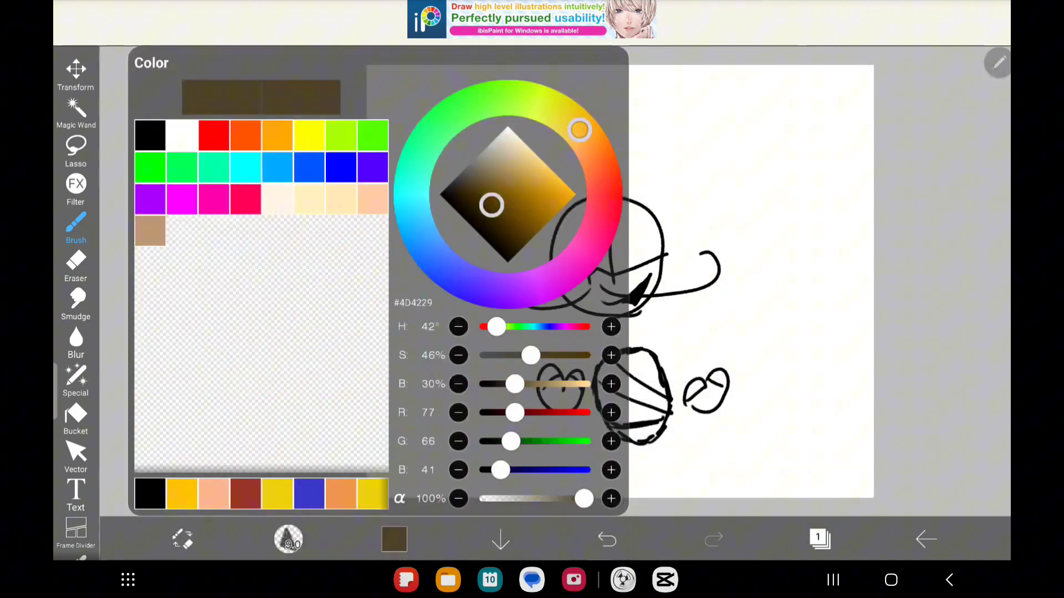
{"action": "mouse_move", "coordinate": [491, 204]}
{"action": "left_mouse_down"}
{"action": "mouse_move", "coordinate": [504, 175]}
{"action": "mouse_move", "coordinate": [528, 175]}
{"action": "mouse_move", "coordinate": [539, 219]}
{"action": "mouse_move", "coordinate": [546, 192]}
{"action": "left_mouse_up"}
{"action": "left_click_drag", "start_coordinate": [575, 126], "coordinate": [565, 116]}
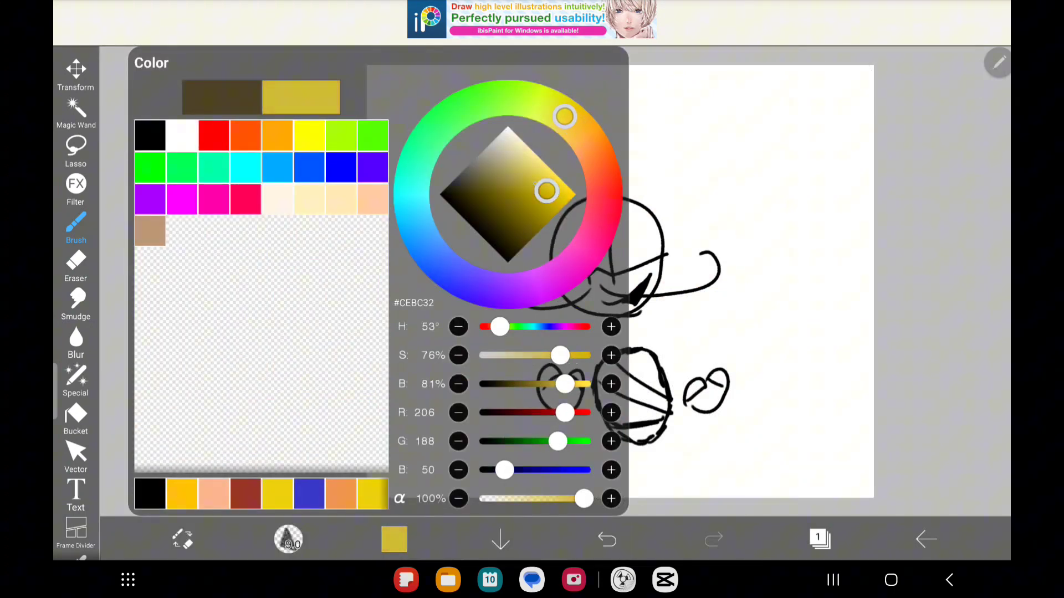
{"action": "mouse_move", "coordinate": [547, 191]}
{"action": "left_mouse_down"}
{"action": "mouse_move", "coordinate": [513, 224]}
{"action": "mouse_move", "coordinate": [544, 194]}
{"action": "left_mouse_up"}
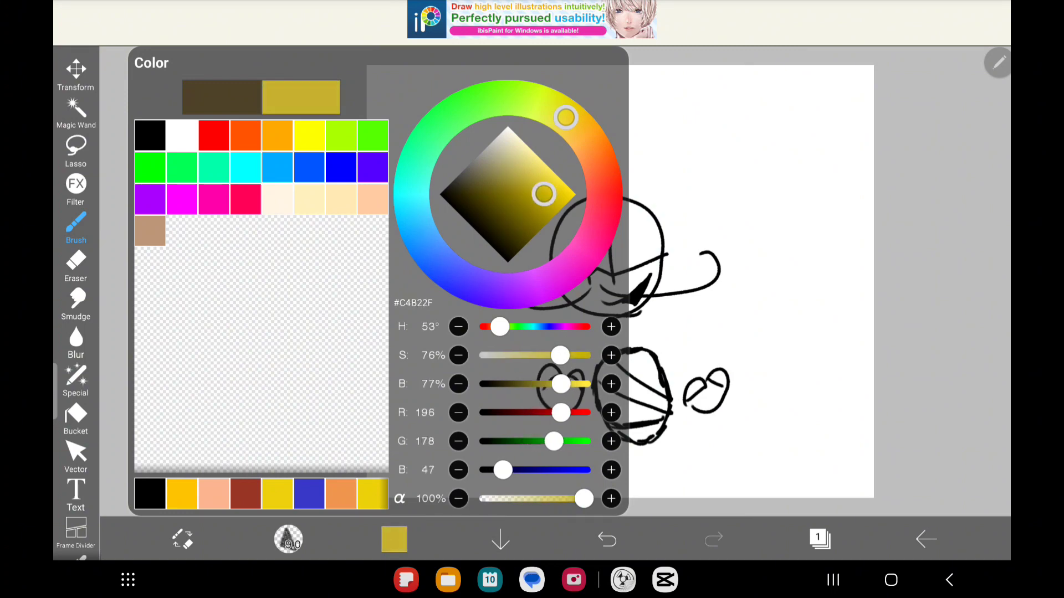
{"action": "mouse_move", "coordinate": [566, 118]}
{"action": "left_mouse_down"}
{"action": "mouse_move", "coordinate": [599, 167]}
{"action": "mouse_move", "coordinate": [595, 153]}
{"action": "left_mouse_up"}
{"action": "mouse_move", "coordinate": [543, 193]}
{"action": "left_mouse_down"}
{"action": "mouse_move", "coordinate": [543, 162]}
{"action": "mouse_move", "coordinate": [535, 161]}
{"action": "mouse_move", "coordinate": [591, 145]}
{"action": "mouse_move", "coordinate": [581, 133]}
{"action": "mouse_move", "coordinate": [555, 172]}
{"action": "left_mouse_up"}
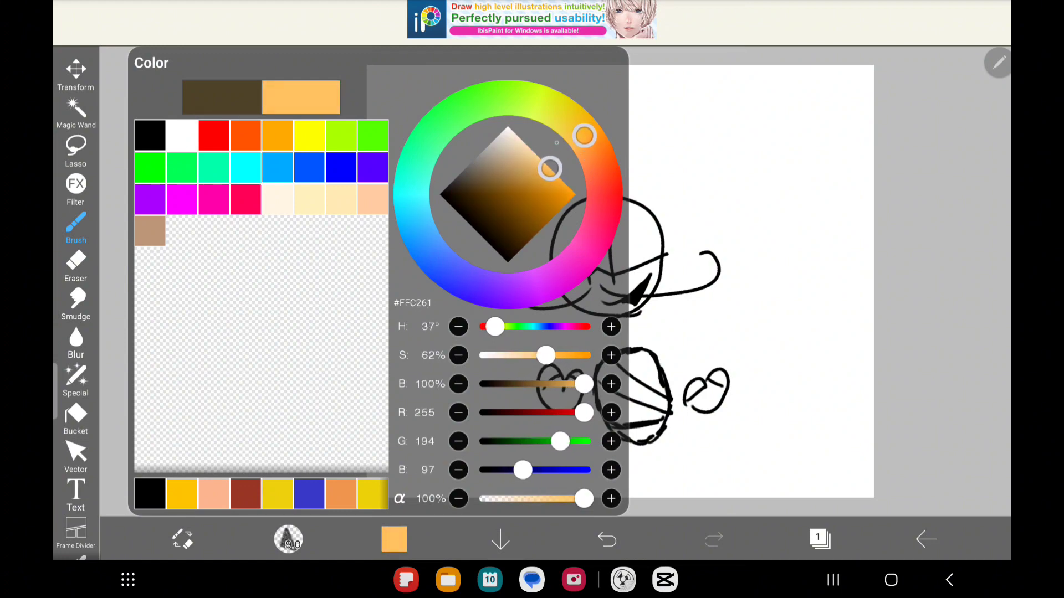
{"action": "mouse_move", "coordinate": [584, 136]}
{"action": "left_mouse_down"}
{"action": "mouse_move", "coordinate": [593, 149]}
{"action": "mouse_move", "coordinate": [543, 161]}
{"action": "left_mouse_up"}
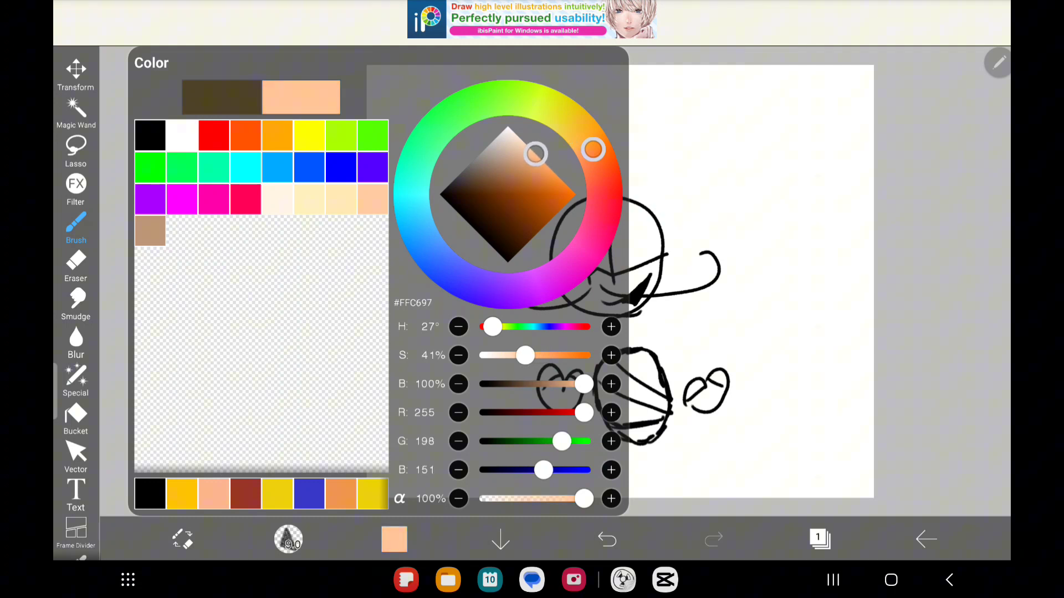
Brush peach along the face's lower edge and bucket-fill the face peach
{"action": "left_click", "coordinate": [395, 540]}
{"action": "scroll", "coordinate": [505, 342], "scroll_direction": "up", "scroll_amount": 5}
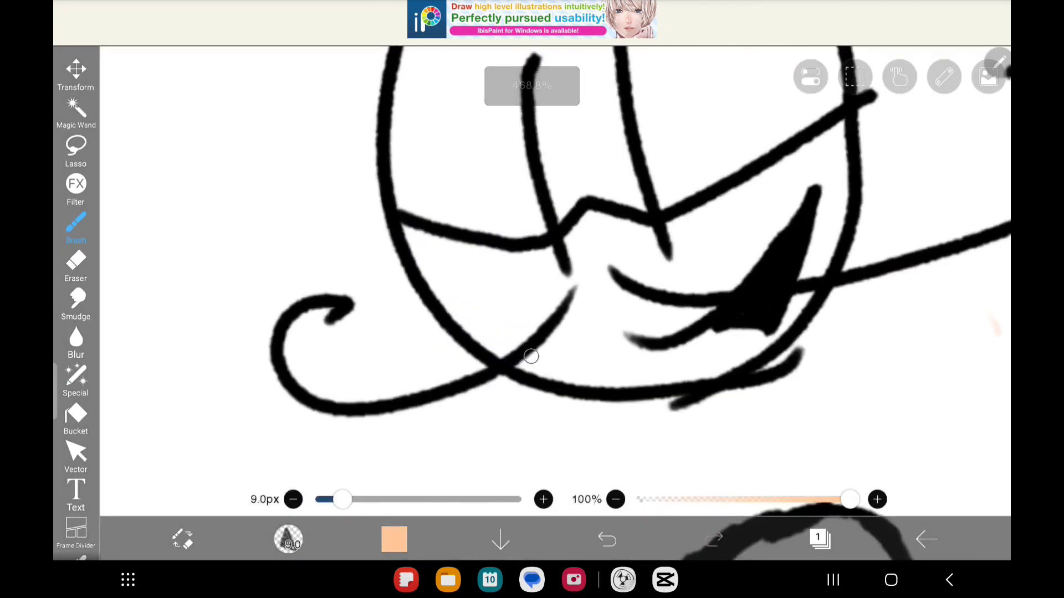
{"action": "left_click_drag", "start_coordinate": [536, 364], "coordinate": [432, 272]}
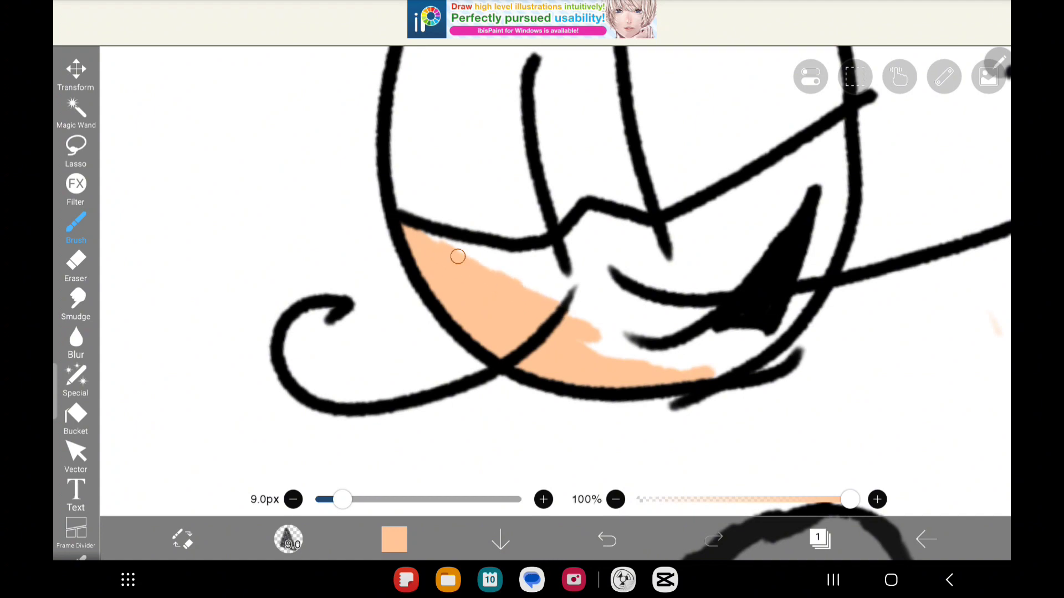
{"action": "left_click", "coordinate": [76, 420]}
{"action": "left_click", "coordinate": [595, 303]}
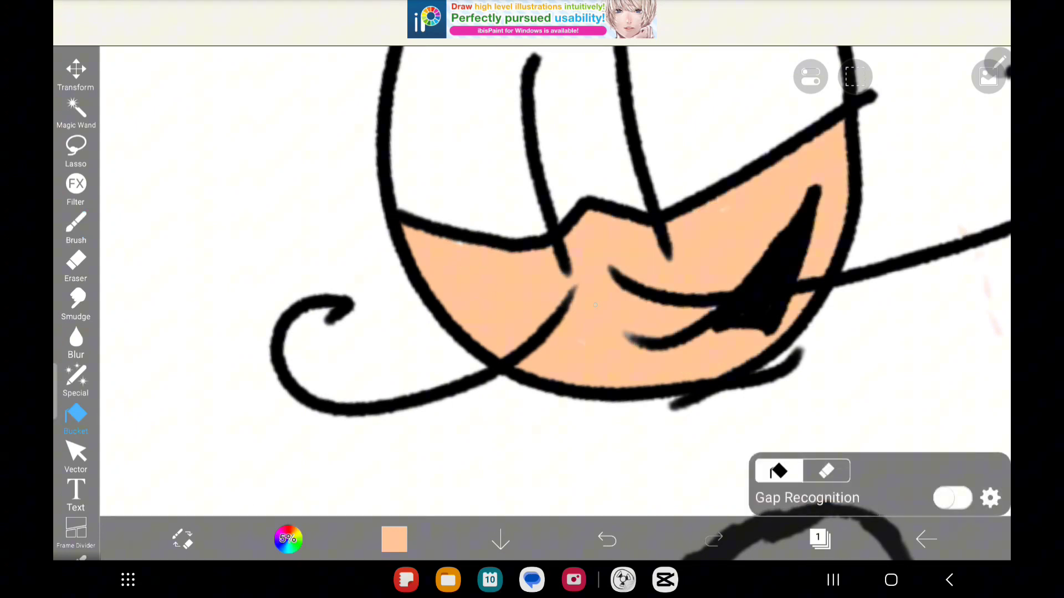
{"action": "scroll", "coordinate": [596, 306], "scroll_direction": "up", "scroll_amount": 3}
Pick a medium brown for the hair
{"action": "left_click", "coordinate": [76, 225]}
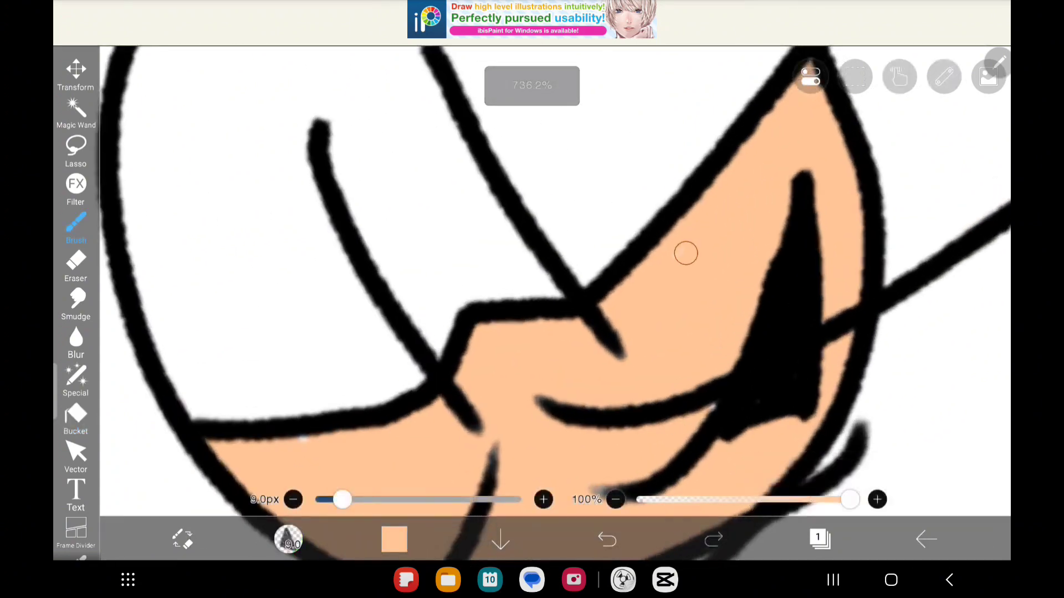
{"action": "scroll", "coordinate": [532, 283], "scroll_direction": "down", "scroll_amount": 3}
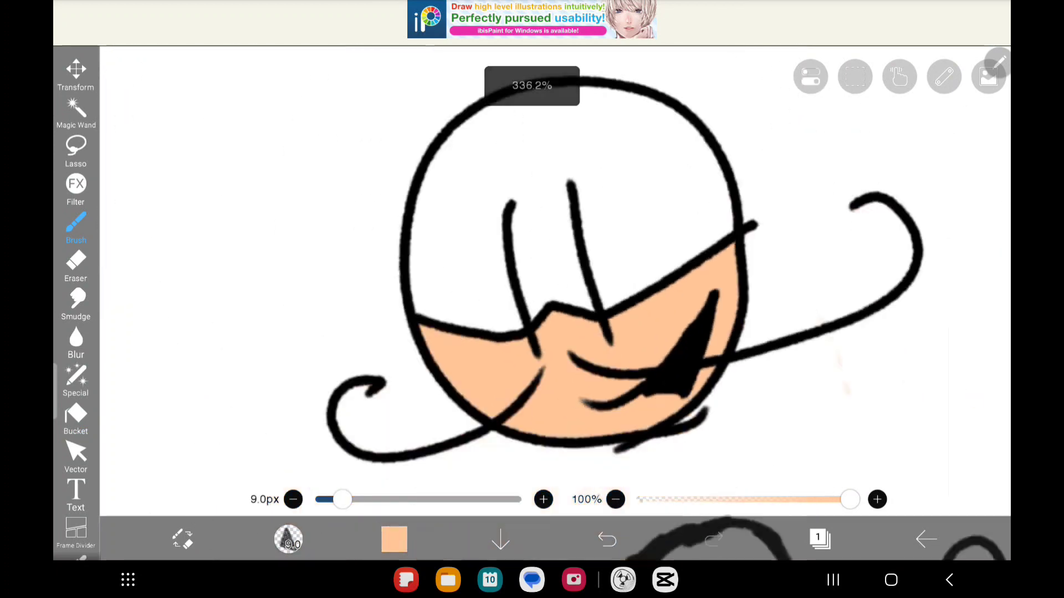
{"action": "left_click", "coordinate": [394, 539]}
{"action": "mouse_move", "coordinate": [535, 152]}
{"action": "left_mouse_down"}
{"action": "mouse_move", "coordinate": [498, 202]}
{"action": "mouse_move", "coordinate": [511, 199]}
{"action": "left_mouse_up"}
Bucket-fill the hair area with brown
{"action": "left_click", "coordinate": [394, 539]}
{"action": "left_click", "coordinate": [75, 420]}
{"action": "left_click", "coordinate": [631, 234]}
{"action": "scroll", "coordinate": [532, 283], "scroll_direction": "down", "scroll_amount": 3}
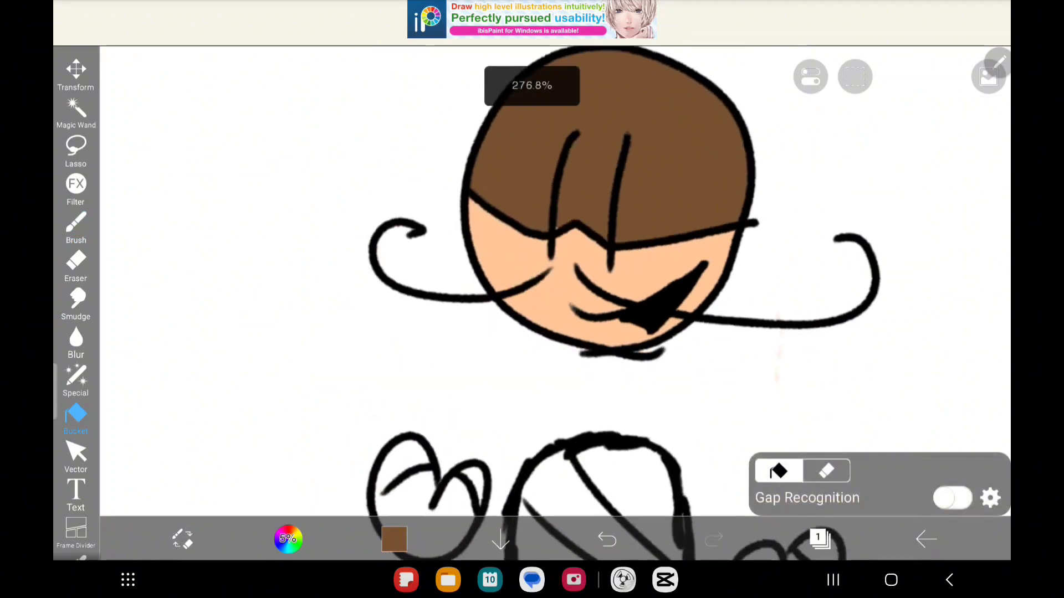
{"action": "scroll", "coordinate": [533, 282], "scroll_direction": "up", "scroll_amount": 2}
{"action": "scroll", "coordinate": [615, 332], "scroll_direction": "up", "scroll_amount": 3}
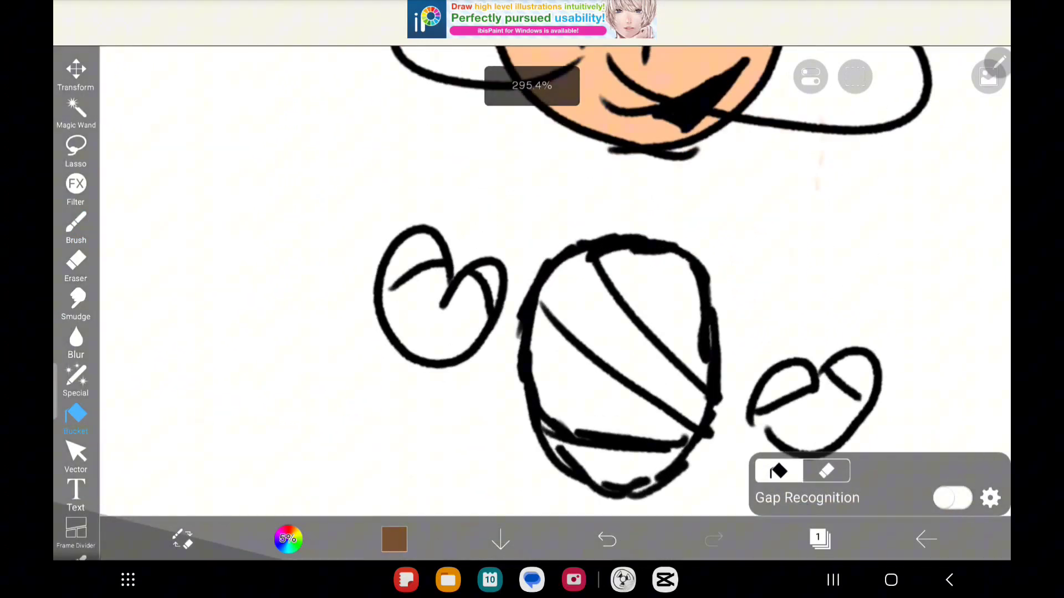
{"action": "left_click_drag", "start_coordinate": [76, 415], "coordinate": [76, 297]}
{"action": "left_click_drag", "start_coordinate": [76, 250], "coordinate": [75, 300]}
Sample the face's peach, undo a peach fill on the legs, and return to the brush
{"action": "left_click", "coordinate": [76, 499]}
{"action": "left_click", "coordinate": [532, 84]}
{"action": "scroll", "coordinate": [664, 332], "scroll_direction": "up", "scroll_amount": 3}
{"action": "left_click", "coordinate": [407, 474]}
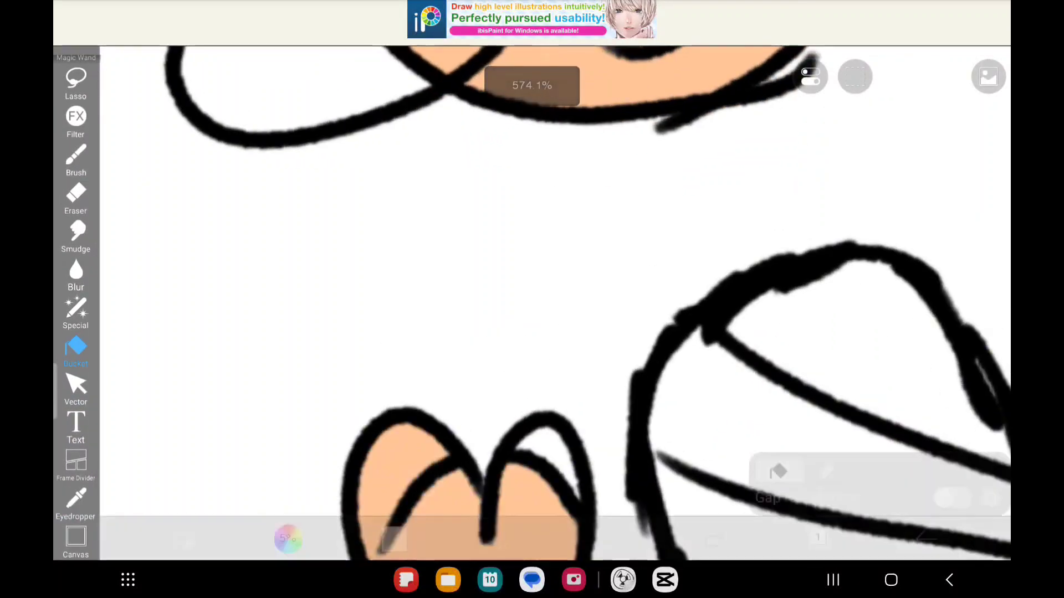
{"action": "left_click", "coordinate": [607, 540]}
{"action": "scroll", "coordinate": [533, 300], "scroll_direction": "up", "scroll_amount": 1}
{"action": "left_click_drag", "start_coordinate": [499, 415], "coordinate": [565, 291]}
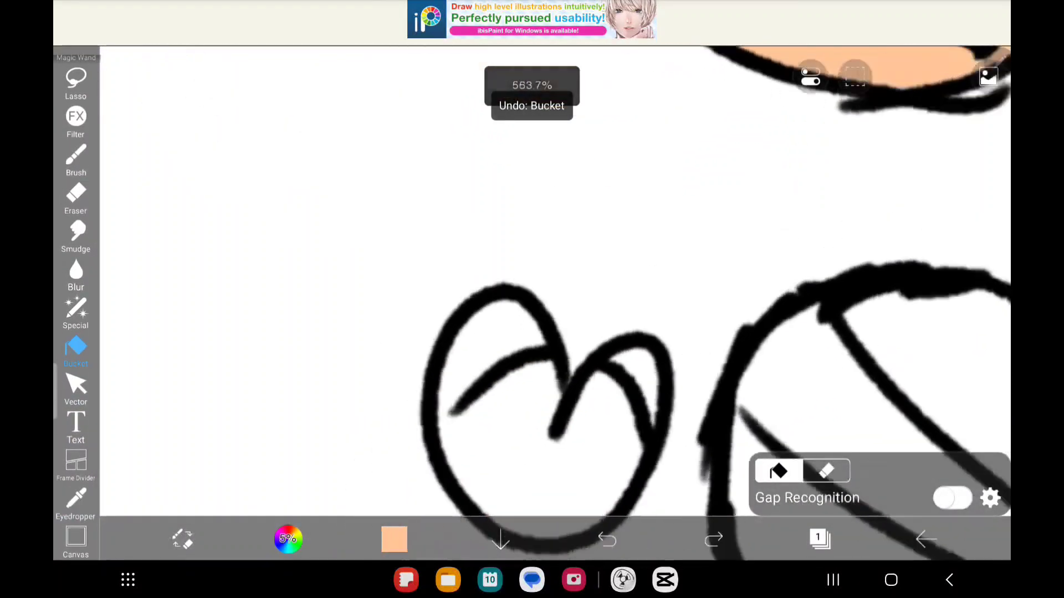
{"action": "left_click", "coordinate": [75, 157]}
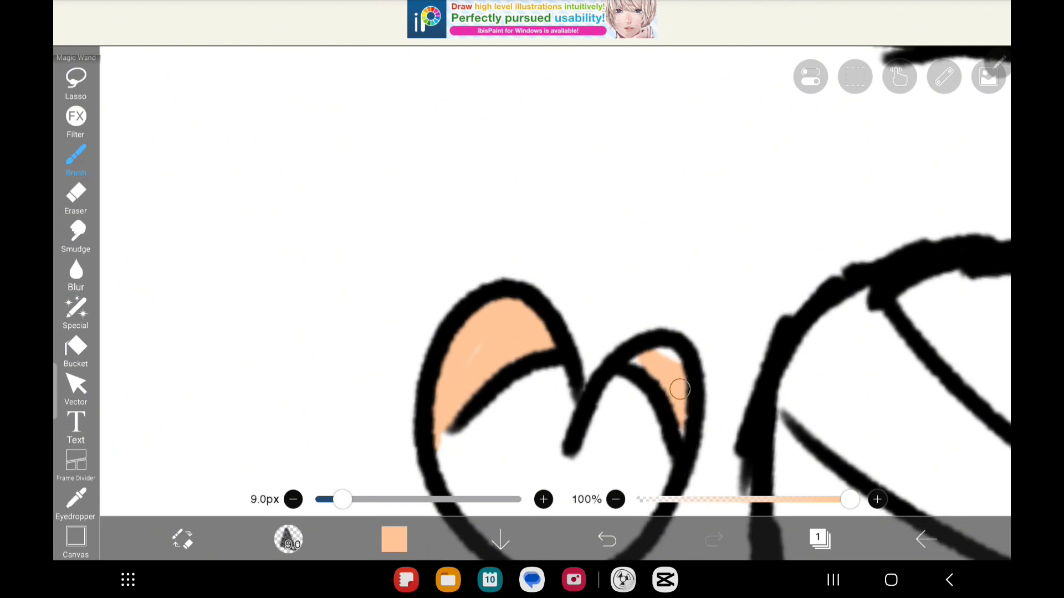
Pick black and scribble it inside the left hand's lower part
{"action": "left_click_drag", "start_coordinate": [532, 333], "coordinate": [548, 300]}
{"action": "left_click", "coordinate": [394, 539]}
{"action": "left_click", "coordinate": [147, 135]}
{"action": "left_click", "coordinate": [393, 540]}
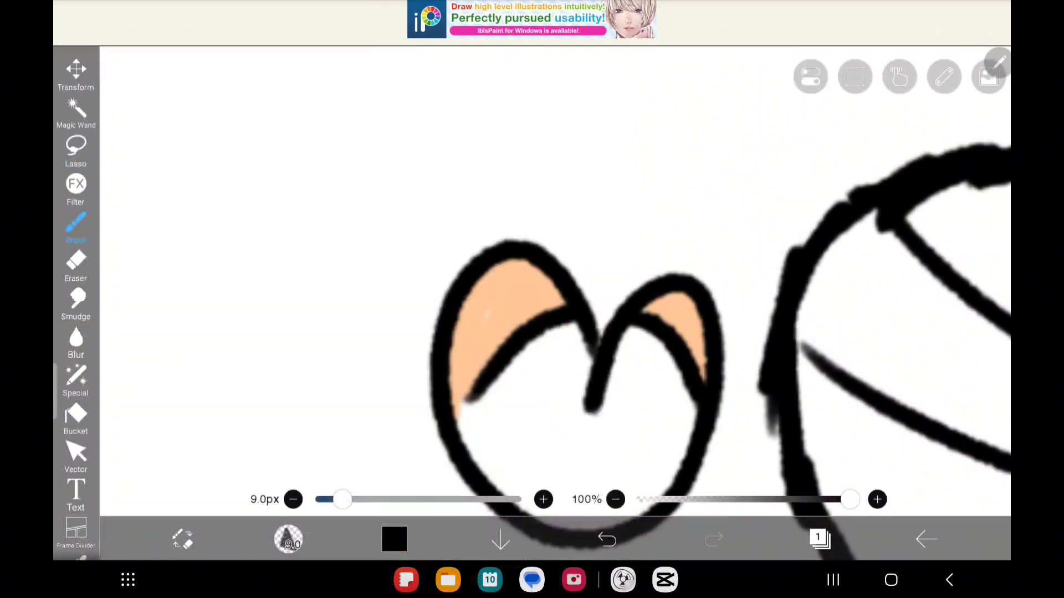
{"action": "left_click_drag", "start_coordinate": [533, 424], "coordinate": [573, 500]}
{"action": "mouse_move", "coordinate": [524, 449]}
{"action": "left_mouse_down"}
{"action": "mouse_move", "coordinate": [544, 512]}
{"action": "mouse_move", "coordinate": [470, 427]}
{"action": "left_mouse_up"}
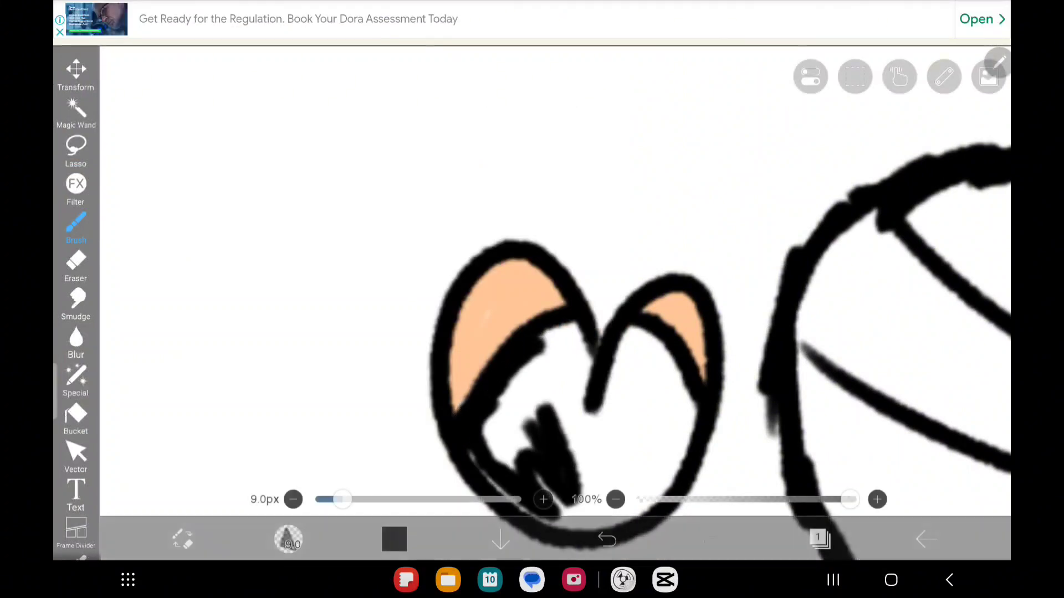
Bucket-fill the left hand black and brush over remaining gaps and grey streaks
{"action": "left_click", "coordinate": [76, 416]}
{"action": "left_click", "coordinate": [631, 440]}
{"action": "scroll", "coordinate": [582, 350], "scroll_direction": "up", "scroll_amount": 2}
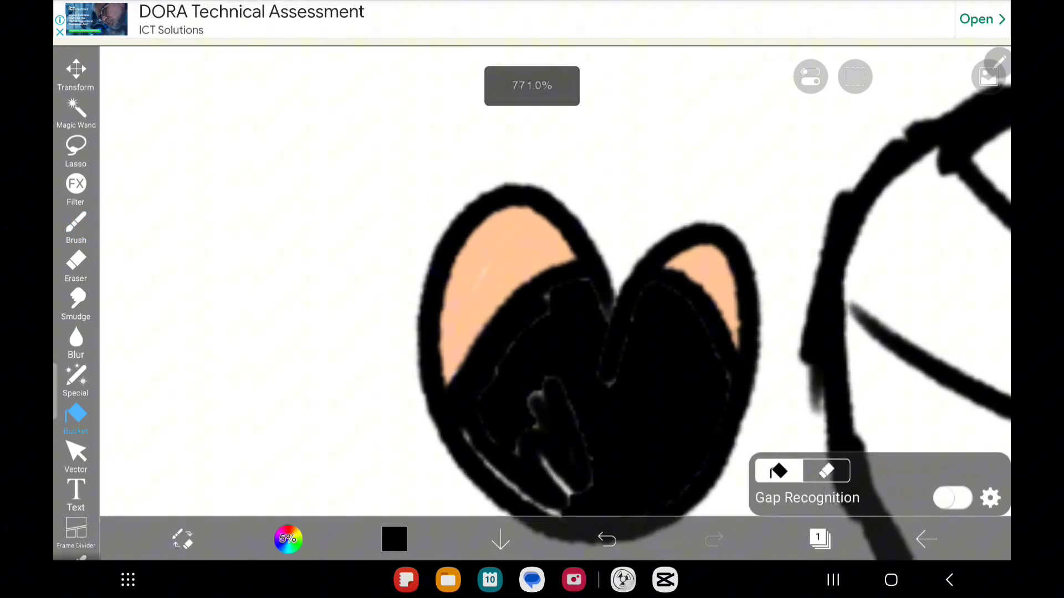
{"action": "left_click", "coordinate": [75, 225]}
{"action": "left_click_drag", "start_coordinate": [565, 499], "coordinate": [480, 455]}
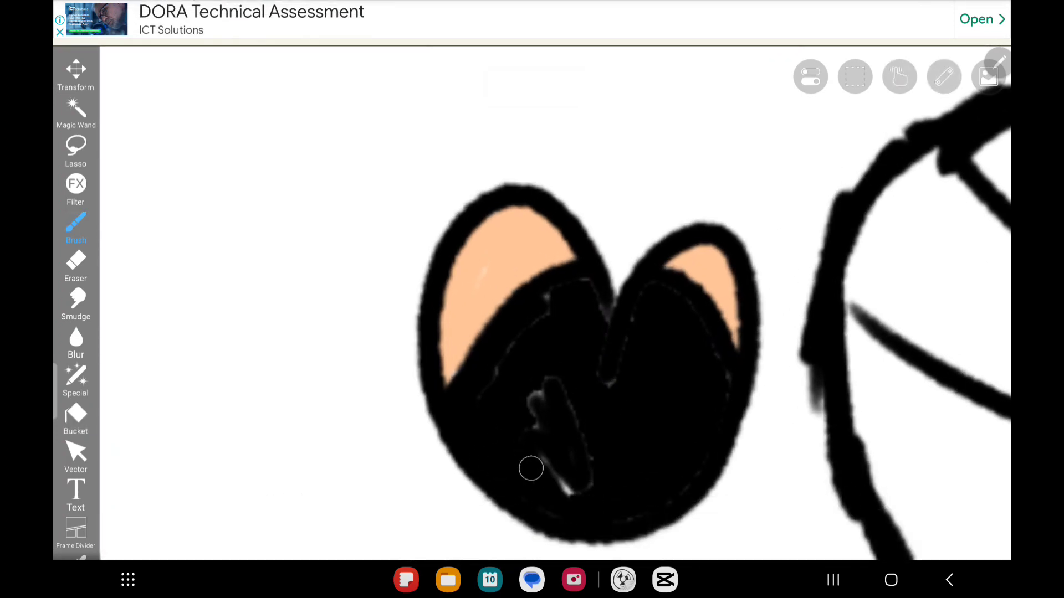
{"action": "mouse_move", "coordinate": [547, 452]}
{"action": "left_mouse_down"}
{"action": "mouse_move", "coordinate": [534, 422]}
{"action": "mouse_move", "coordinate": [529, 432]}
{"action": "left_mouse_up"}
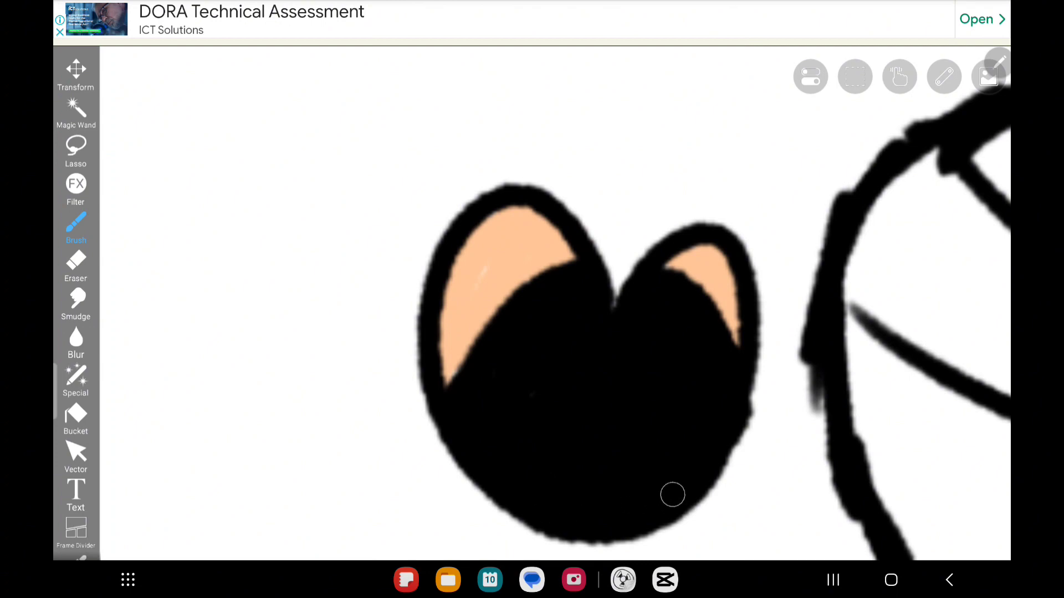
{"action": "scroll", "coordinate": [672, 494], "scroll_direction": "down", "scroll_amount": 5}
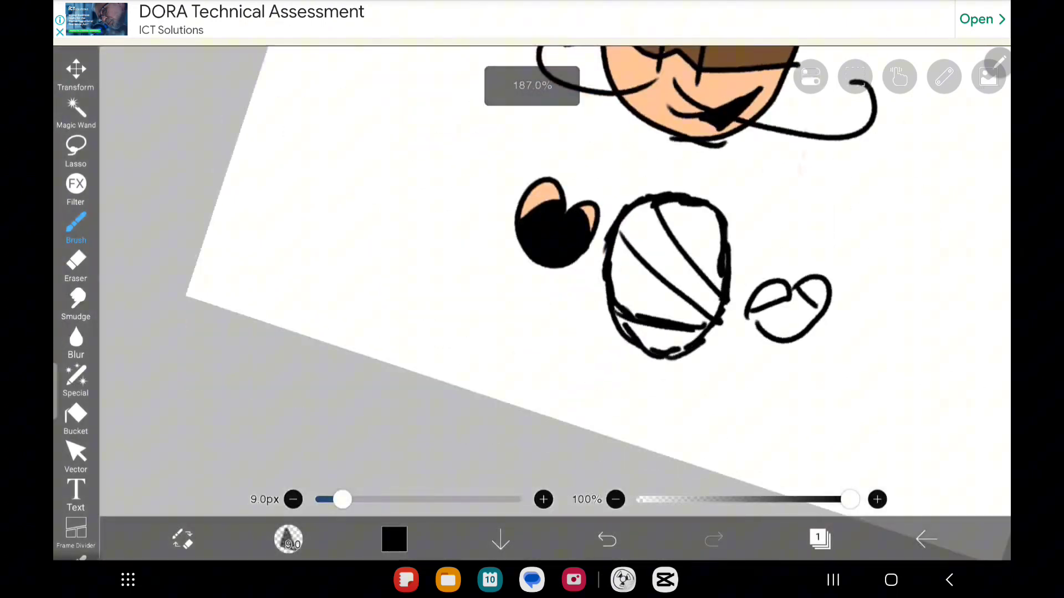
{"action": "scroll", "coordinate": [556, 283], "scroll_direction": "down", "scroll_amount": 3}
{"action": "scroll", "coordinate": [555, 283], "scroll_direction": "up", "scroll_amount": 4}
{"action": "scroll", "coordinate": [555, 283], "scroll_direction": "down", "scroll_amount": 2}
{"action": "scroll", "coordinate": [555, 282], "scroll_direction": "up", "scroll_amount": 3}
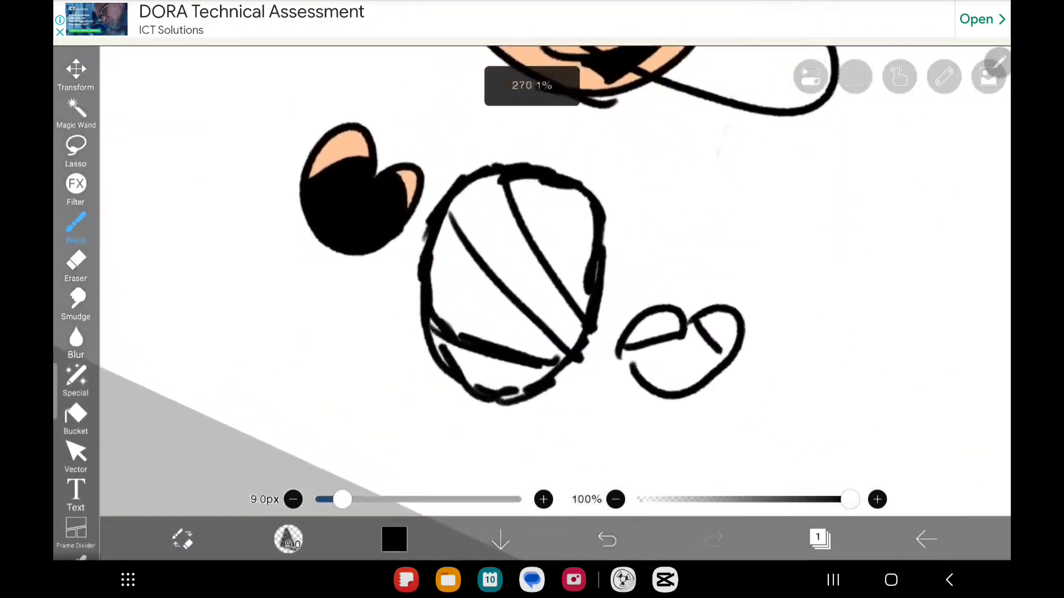
{"action": "scroll", "coordinate": [781, 357], "scroll_direction": "up", "scroll_amount": 3}
Paint the right hand's lower part solid black
{"action": "mouse_move", "coordinate": [378, 320]}
{"action": "left_mouse_down"}
{"action": "mouse_move", "coordinate": [453, 430]}
{"action": "mouse_move", "coordinate": [408, 408]}
{"action": "left_mouse_up"}
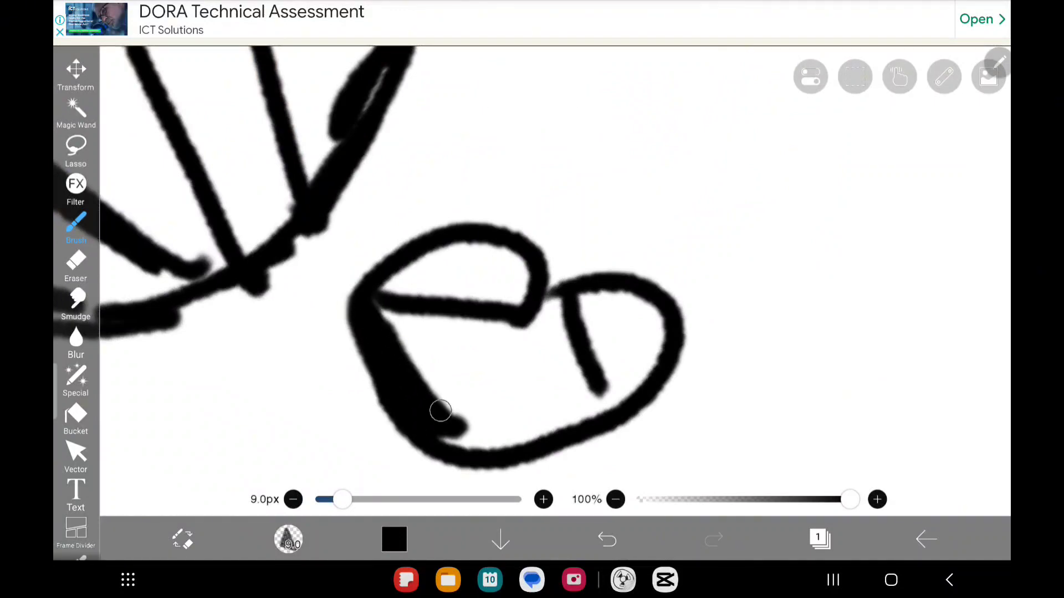
{"action": "mouse_move", "coordinate": [476, 427]}
{"action": "left_mouse_down"}
{"action": "mouse_move", "coordinate": [473, 392]}
{"action": "mouse_move", "coordinate": [498, 391]}
{"action": "left_mouse_up"}
{"action": "scroll", "coordinate": [532, 333], "scroll_direction": "up", "scroll_amount": 3}
{"action": "left_click", "coordinate": [653, 236]}
{"action": "mouse_move", "coordinate": [621, 429]}
{"action": "left_mouse_down"}
{"action": "mouse_move", "coordinate": [660, 404]}
{"action": "mouse_move", "coordinate": [641, 373]}
{"action": "mouse_move", "coordinate": [526, 443]}
{"action": "left_mouse_up"}
{"action": "left_click_drag", "start_coordinate": [582, 348], "coordinate": [511, 431]}
{"action": "left_click_drag", "start_coordinate": [474, 430], "coordinate": [495, 391]}
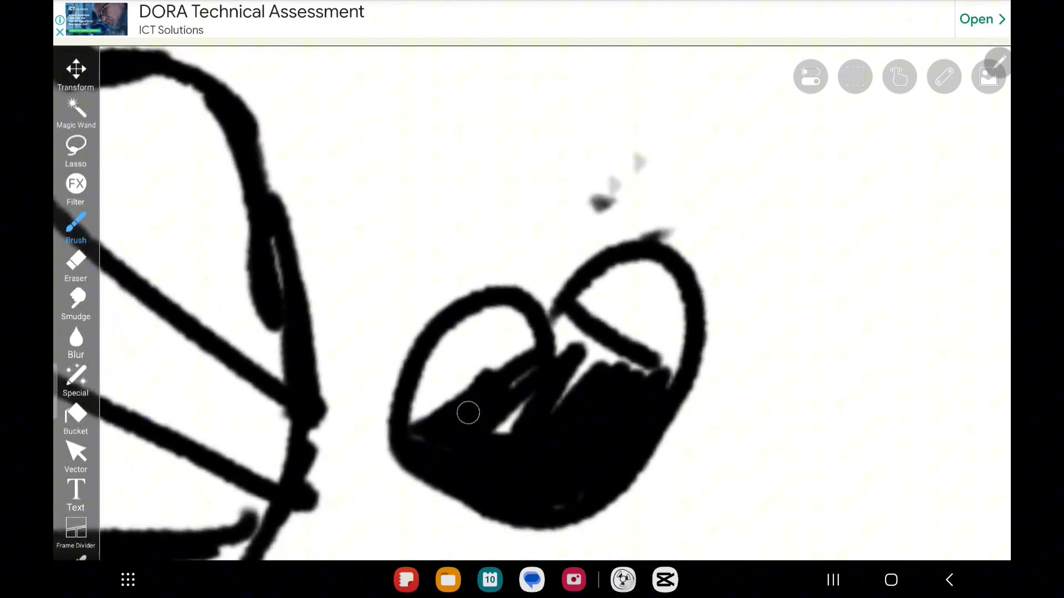
{"action": "left_click_drag", "start_coordinate": [453, 423], "coordinate": [528, 374]}
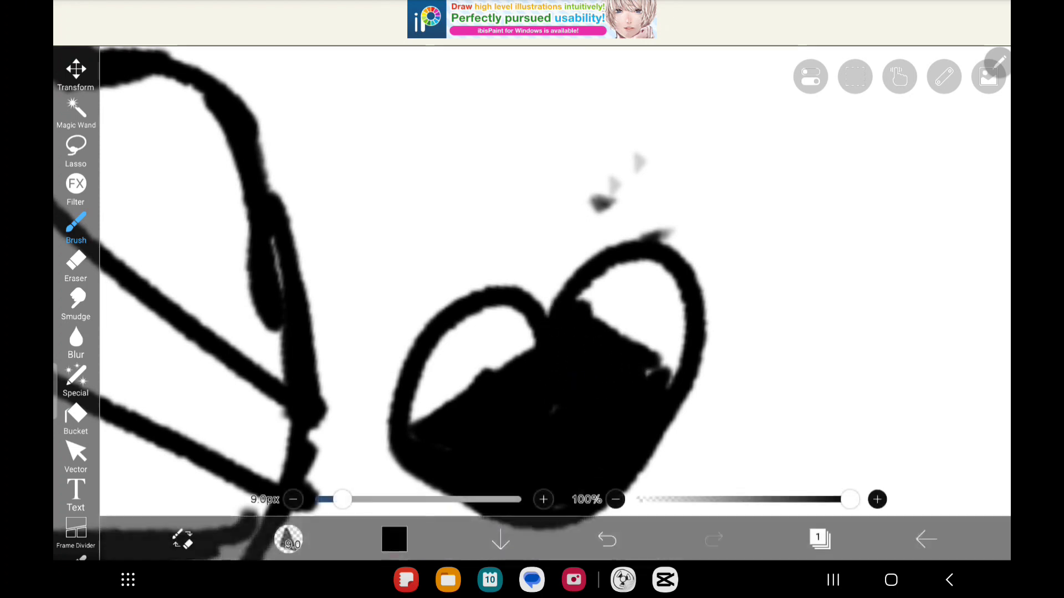
{"action": "scroll", "coordinate": [533, 332], "scroll_direction": "down", "scroll_amount": 3}
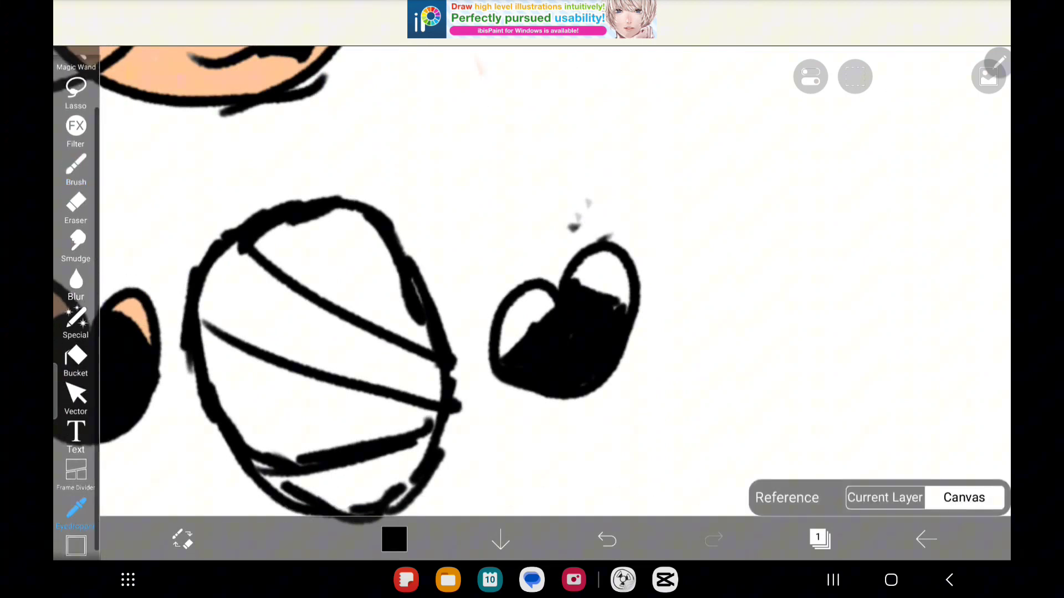
{"action": "scroll", "coordinate": [532, 332], "scroll_direction": "up", "scroll_amount": 3}
Sample the peach skin colour and fill the right hand's two fingertips
{"action": "left_click", "coordinate": [250, 191]}
{"action": "scroll", "coordinate": [677, 425], "scroll_direction": "up", "scroll_amount": 3}
{"action": "mouse_move", "coordinate": [528, 436]}
{"action": "left_mouse_down"}
{"action": "mouse_move", "coordinate": [470, 299]}
{"action": "mouse_move", "coordinate": [538, 415]}
{"action": "left_mouse_up"}
{"action": "left_click_drag", "start_coordinate": [512, 359], "coordinate": [565, 368]}
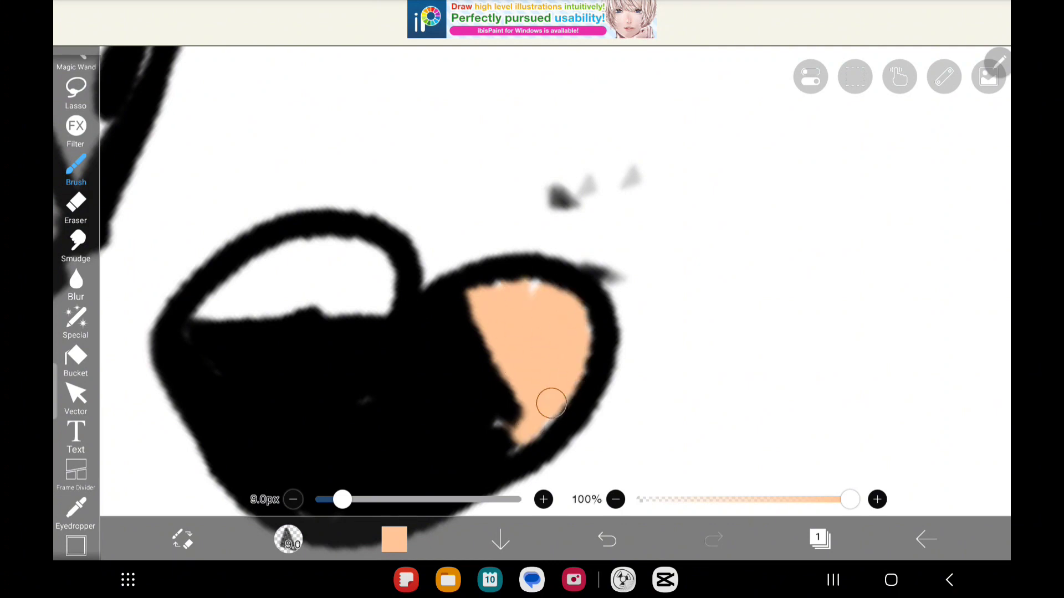
{"action": "left_click_drag", "start_coordinate": [322, 303], "coordinate": [241, 280]}
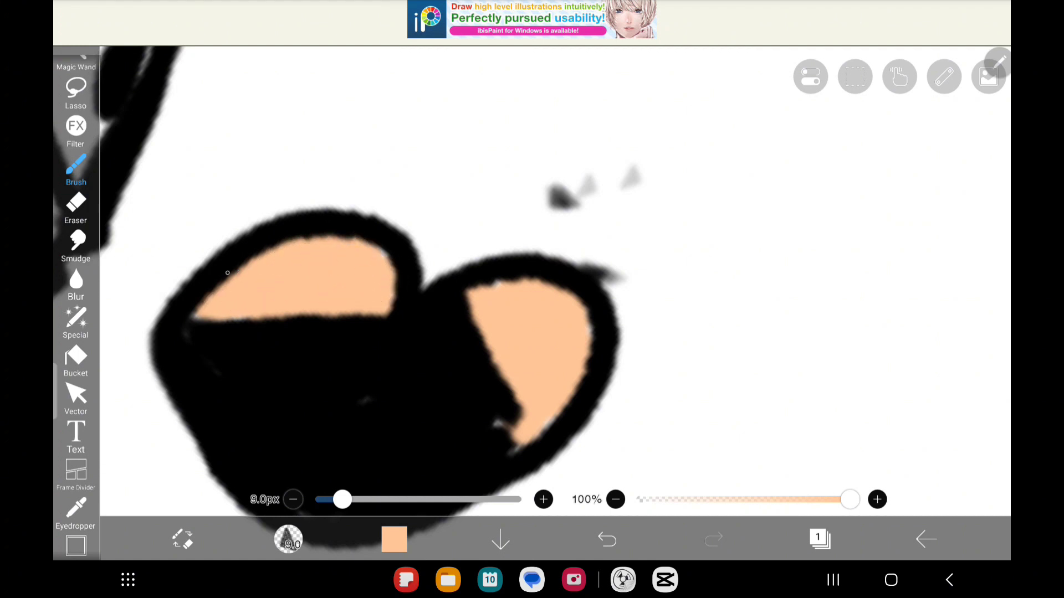
{"action": "scroll", "coordinate": [532, 282], "scroll_direction": "down", "scroll_amount": 5}
{"action": "scroll", "coordinate": [531, 283], "scroll_direction": "down", "scroll_amount": 3}
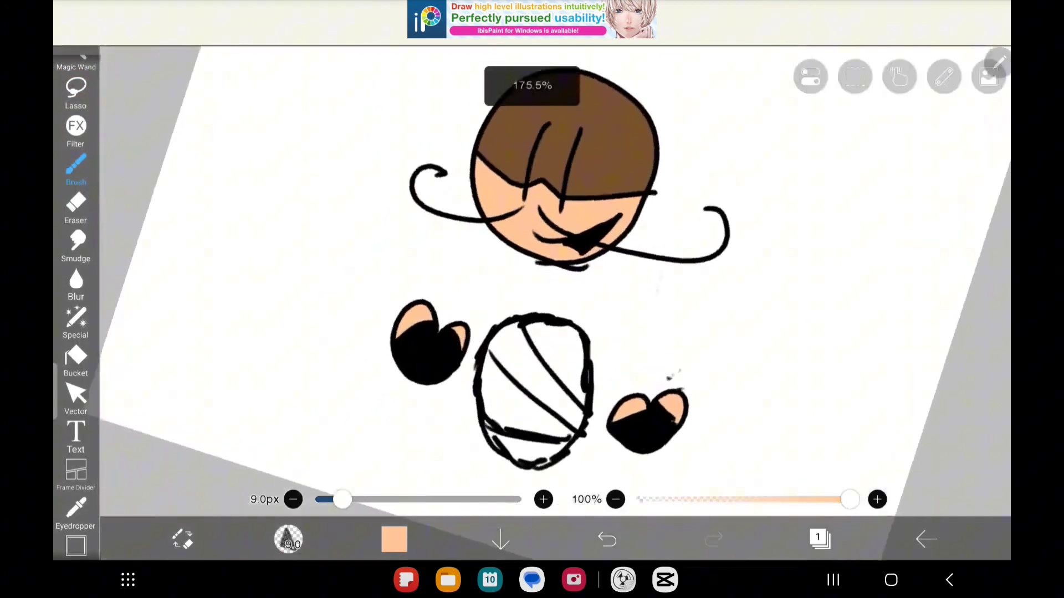
{"action": "scroll", "coordinate": [532, 282], "scroll_direction": "down", "scroll_amount": 2}
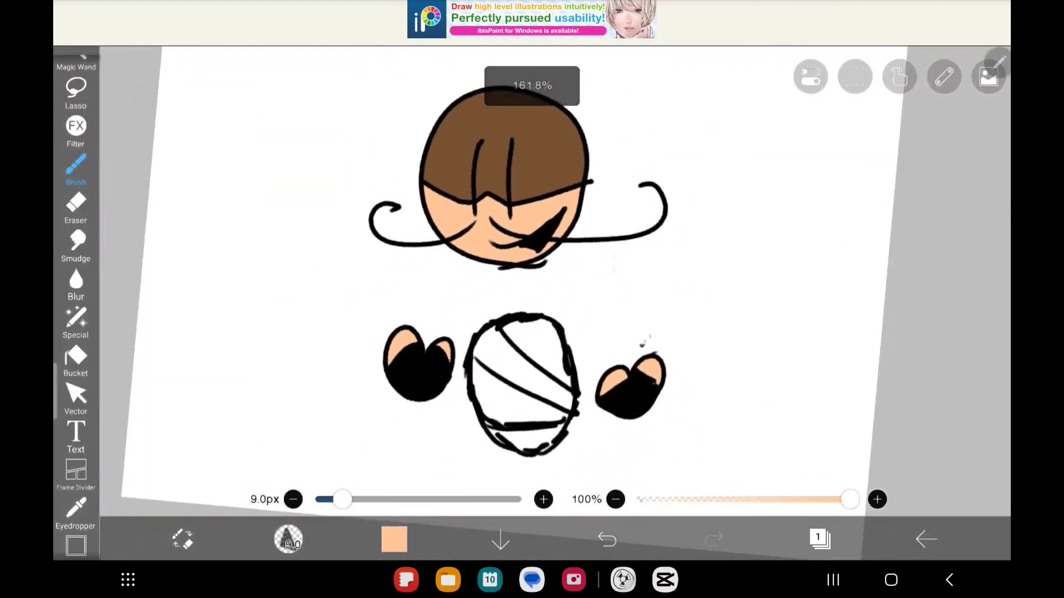
Choose brown and brush it into the body stripes, undoing a stray stroke on the head
{"action": "left_click", "coordinate": [394, 541]}
{"action": "left_click_drag", "start_coordinate": [532, 182], "coordinate": [518, 195]}
{"action": "left_click", "coordinate": [831, 250]}
{"action": "scroll", "coordinate": [532, 283], "scroll_direction": "up", "scroll_amount": 3}
{"action": "scroll", "coordinate": [532, 282], "scroll_direction": "up", "scroll_amount": 3}
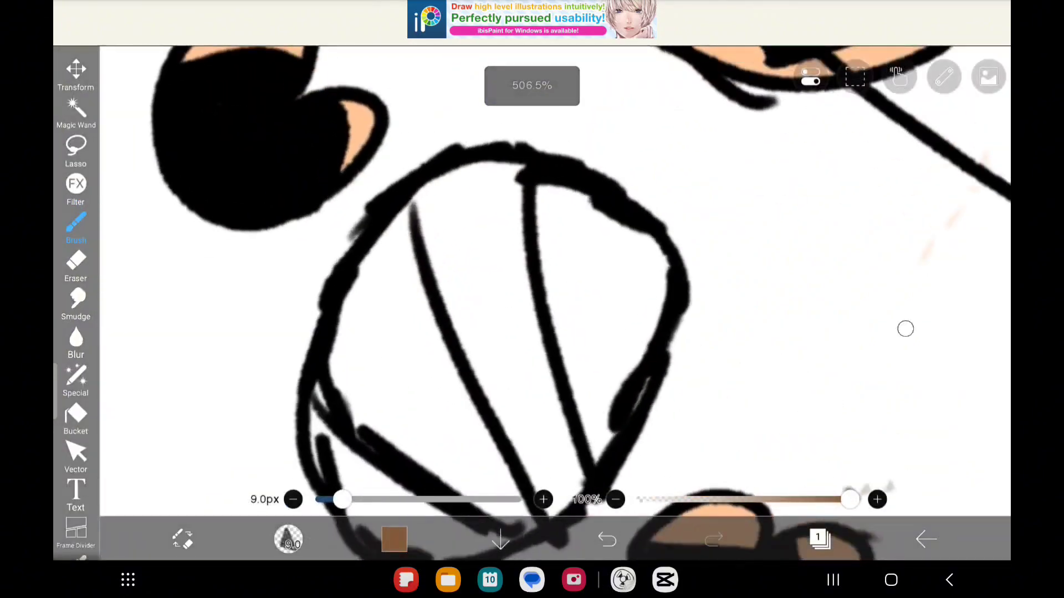
{"action": "left_click_drag", "start_coordinate": [607, 440], "coordinate": [577, 338]}
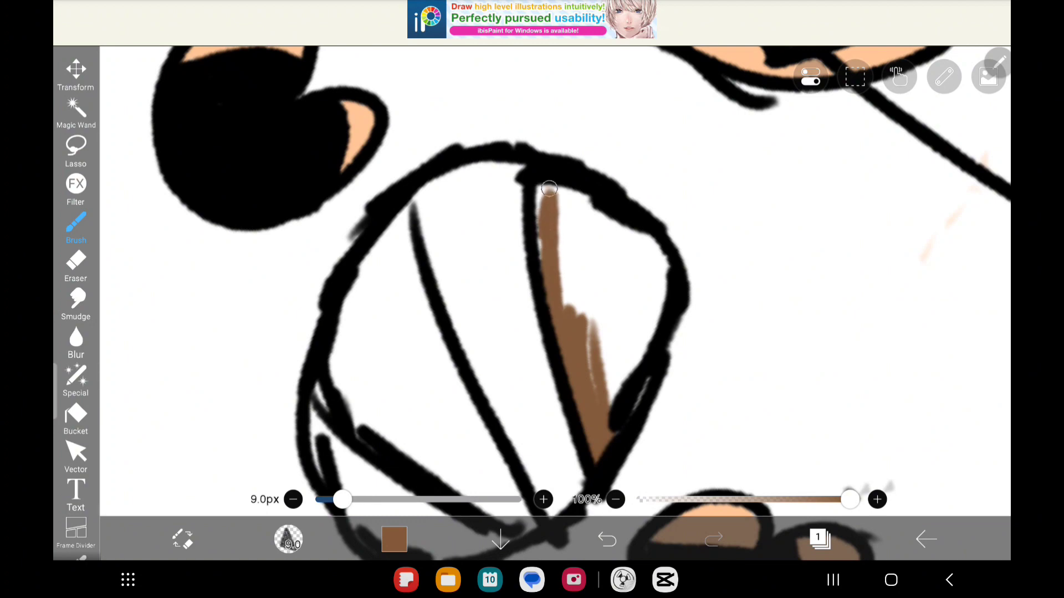
{"action": "scroll", "coordinate": [532, 282], "scroll_direction": "down", "scroll_amount": 3}
{"action": "scroll", "coordinate": [565, 216], "scroll_direction": "up", "scroll_amount": 2}
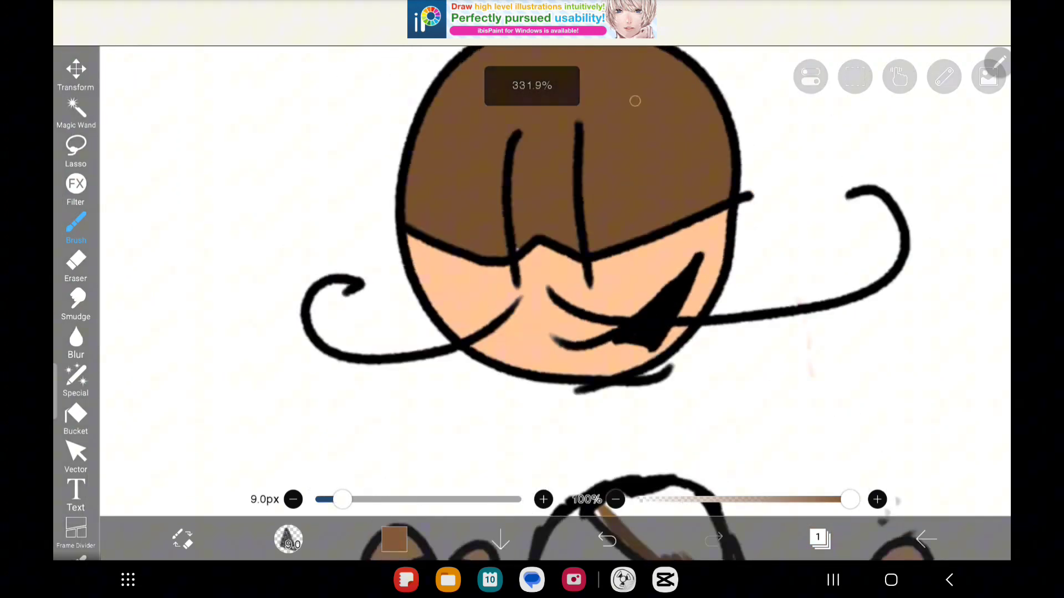
{"action": "key", "text": "ctrl+z"}
{"action": "scroll", "coordinate": [532, 283], "scroll_direction": "down", "scroll_amount": 5}
{"action": "scroll", "coordinate": [532, 283], "scroll_direction": "up", "scroll_amount": 2}
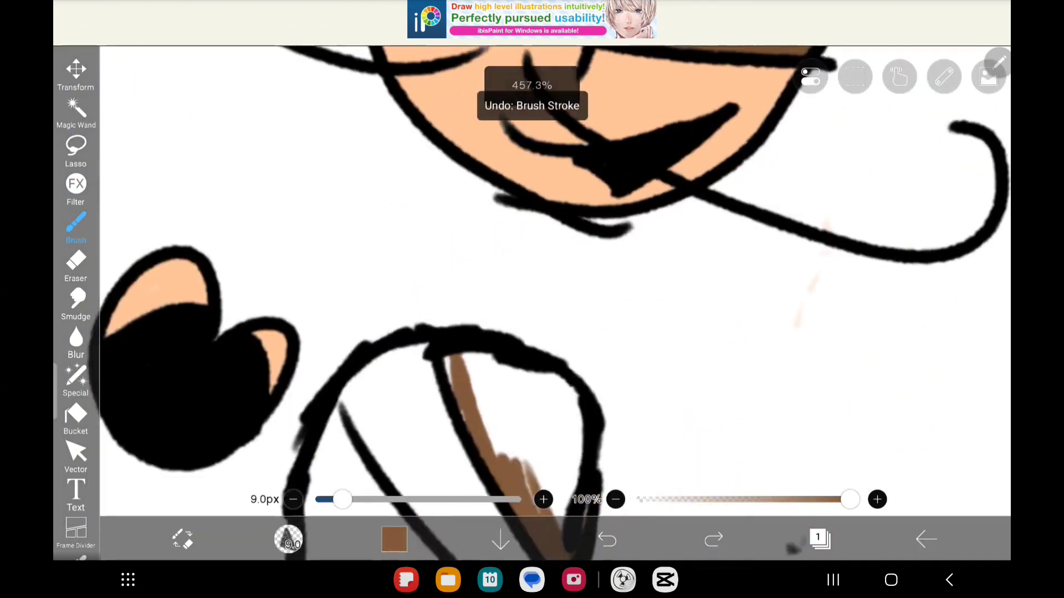
{"action": "scroll", "coordinate": [532, 282], "scroll_direction": "up", "scroll_amount": 2}
{"action": "scroll", "coordinate": [467, 397], "scroll_direction": "up", "scroll_amount": 2}
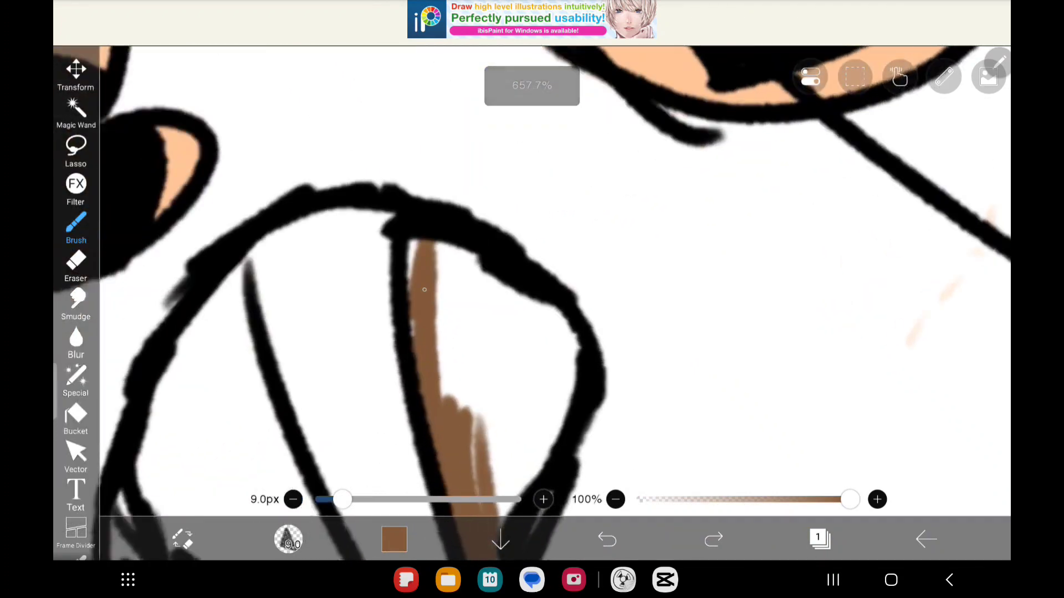
{"action": "mouse_move", "coordinate": [457, 391]}
{"action": "left_mouse_down"}
{"action": "mouse_move", "coordinate": [413, 321]}
{"action": "mouse_move", "coordinate": [489, 477]}
{"action": "left_mouse_up"}
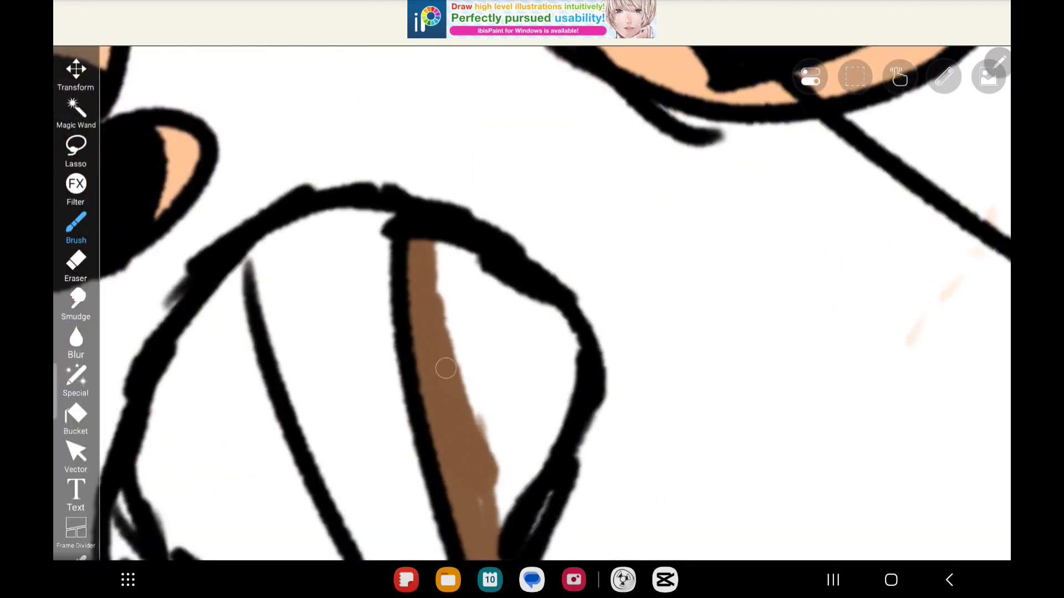
{"action": "left_click_drag", "start_coordinate": [465, 432], "coordinate": [489, 461]}
{"action": "scroll", "coordinate": [520, 426], "scroll_direction": "down", "scroll_amount": 3}
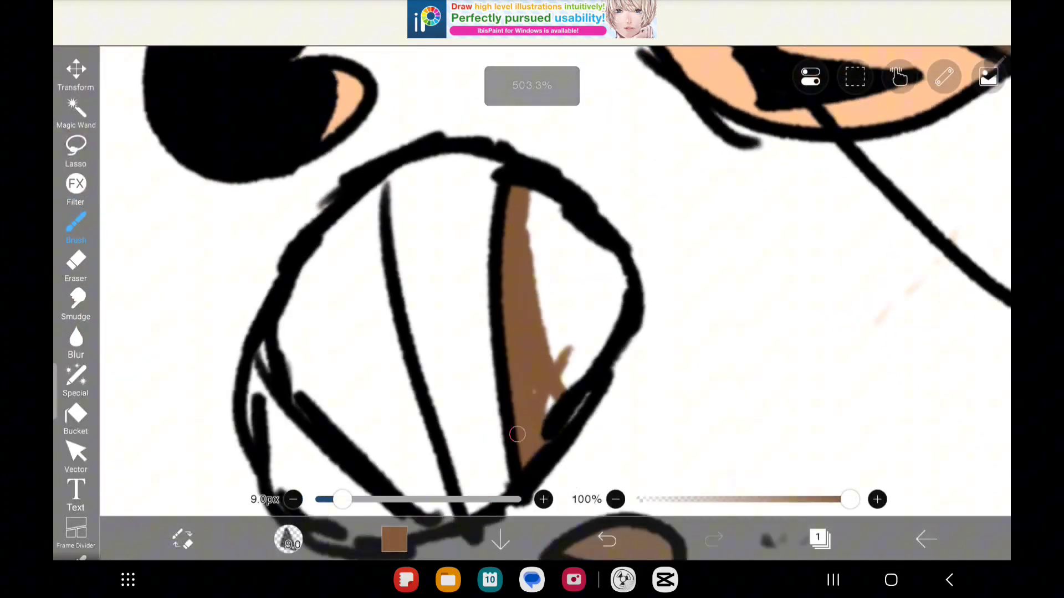
{"action": "left_click_drag", "start_coordinate": [521, 425], "coordinate": [627, 298]}
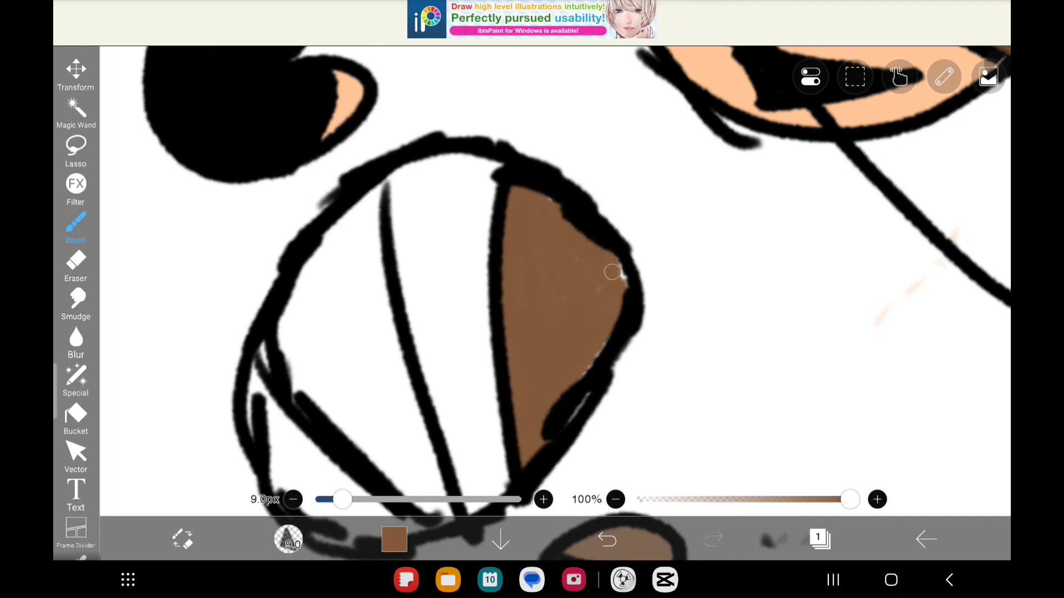
Adjust the brown shade, bucket-fill the middle stripe and brush over leftover white specks
{"action": "left_click", "coordinate": [394, 539]}
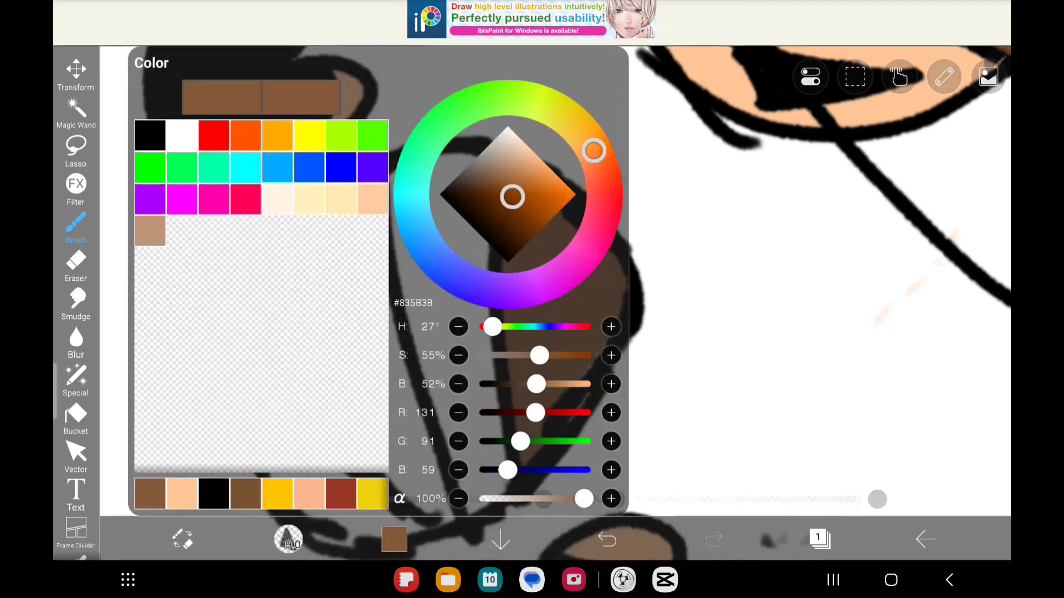
{"action": "mouse_move", "coordinate": [510, 193]}
{"action": "left_mouse_down"}
{"action": "mouse_move", "coordinate": [499, 230]}
{"action": "mouse_move", "coordinate": [491, 223]}
{"action": "mouse_move", "coordinate": [510, 204]}
{"action": "left_mouse_up"}
{"action": "left_click", "coordinate": [826, 301]}
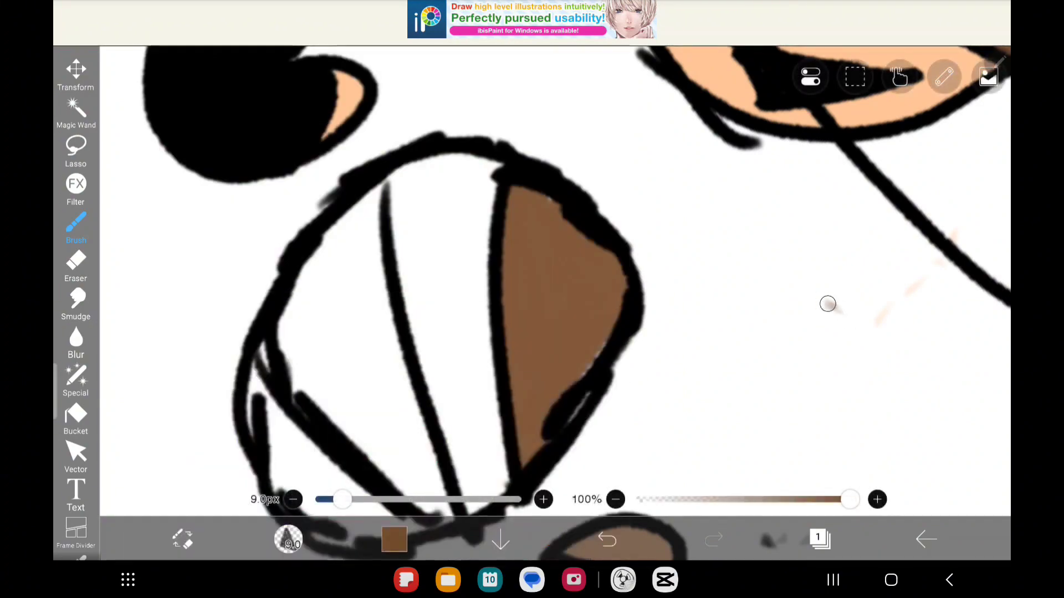
{"action": "left_click_drag", "start_coordinate": [423, 307], "coordinate": [455, 422]}
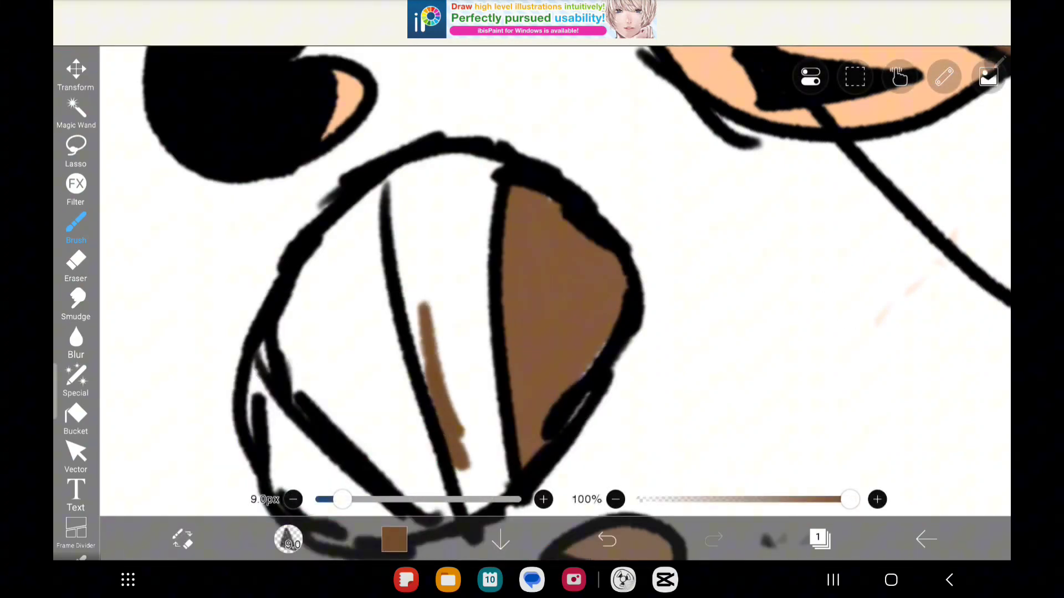
{"action": "left_click", "coordinate": [76, 415]}
{"action": "left_click", "coordinate": [449, 274]}
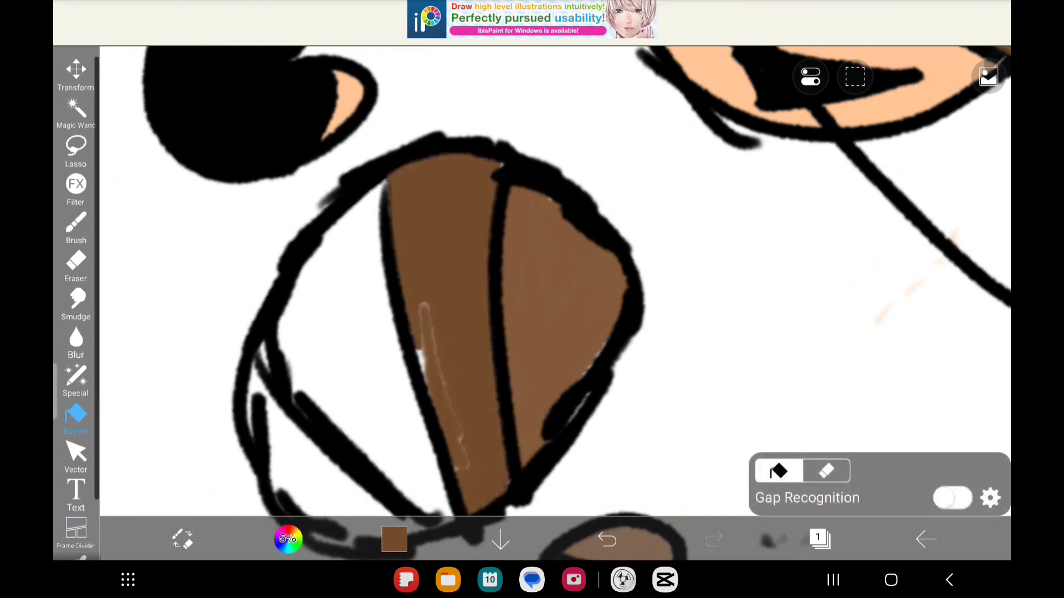
{"action": "left_click", "coordinate": [76, 224]}
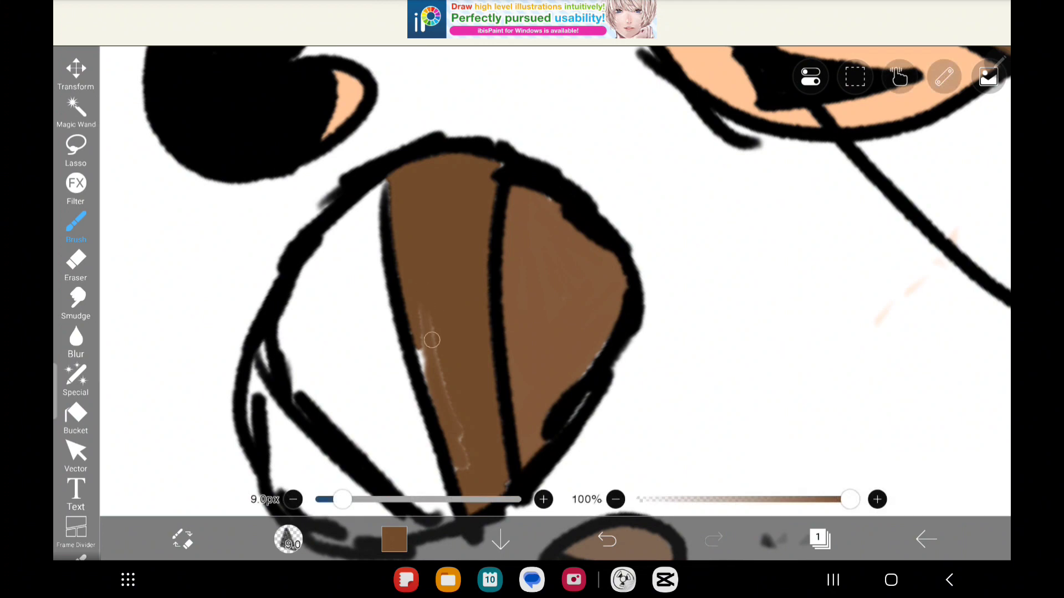
{"action": "left_click_drag", "start_coordinate": [438, 398], "coordinate": [470, 465]}
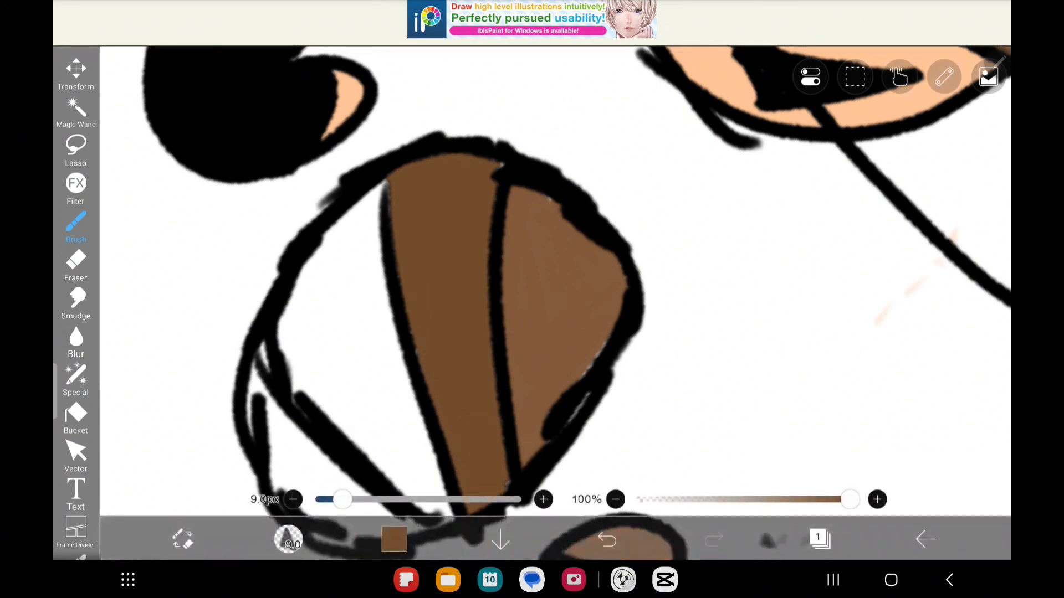
{"action": "left_click_drag", "start_coordinate": [76, 374], "coordinate": [76, 308]}
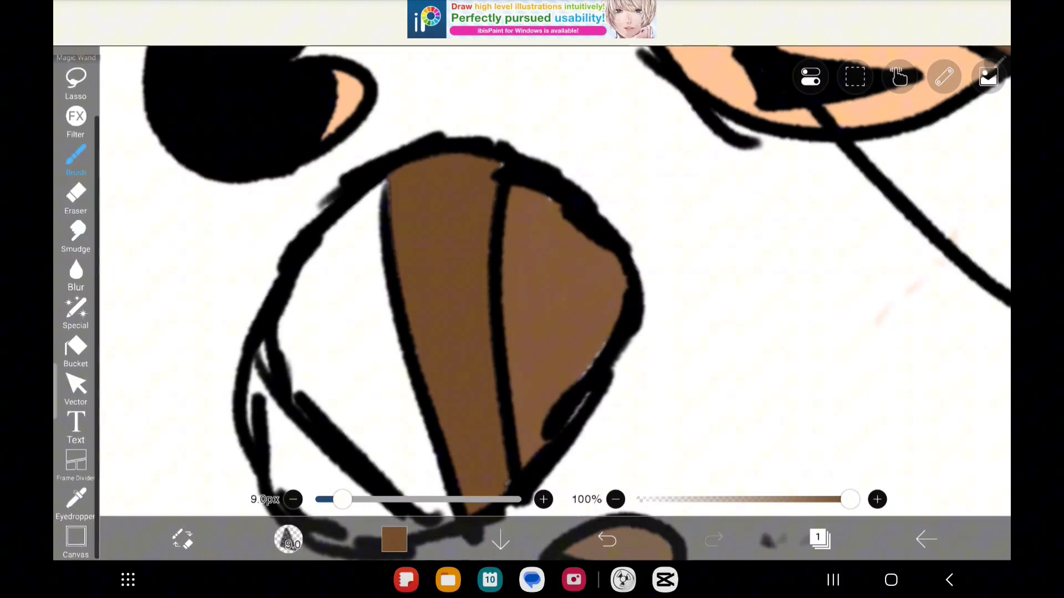
Sample the brown from the drawing and bucket-fill the remaining white body stripe
{"action": "left_click", "coordinate": [75, 499]}
{"action": "left_click", "coordinate": [518, 285]}
{"action": "left_click", "coordinate": [76, 347]}
{"action": "left_click", "coordinate": [332, 324]}
{"action": "scroll", "coordinate": [532, 300], "scroll_direction": "down", "scroll_amount": 1}
{"action": "scroll", "coordinate": [532, 299], "scroll_direction": "down", "scroll_amount": 3}
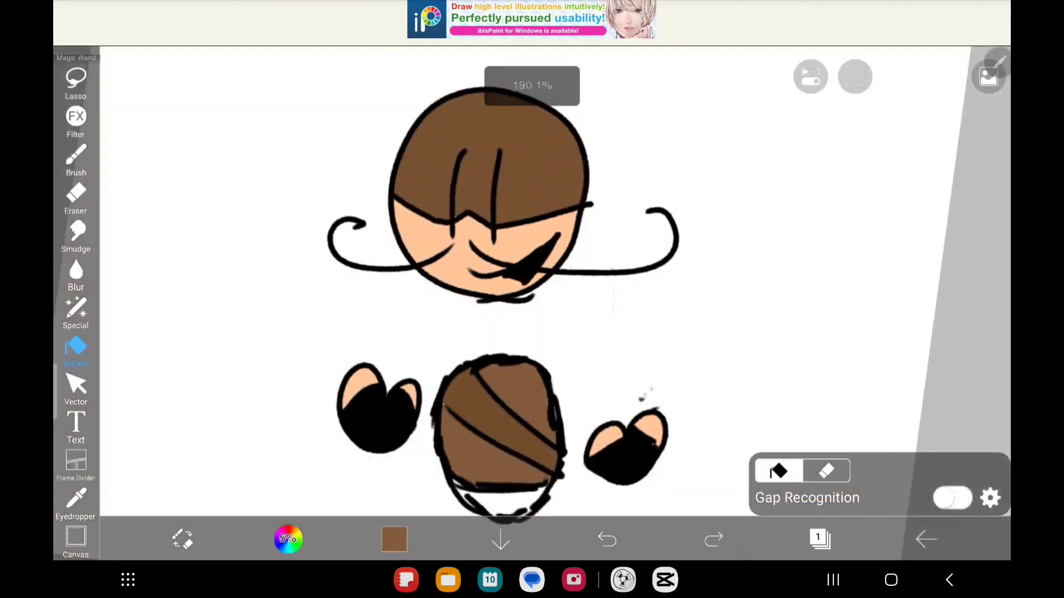
{"action": "scroll", "coordinate": [532, 299], "scroll_direction": "up", "scroll_amount": 2}
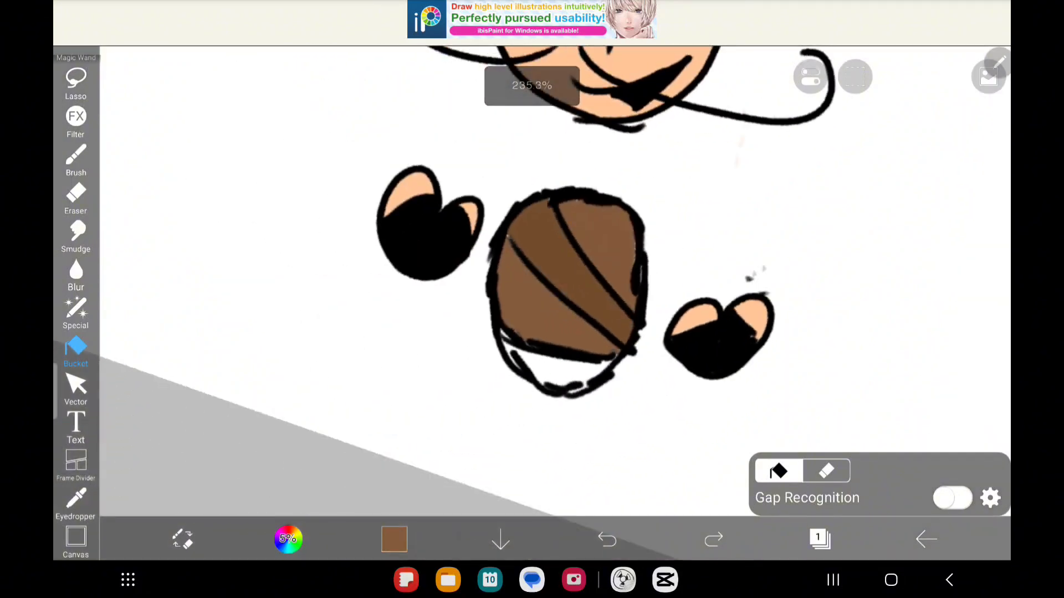
Try a light brown fill on the body's bottom band, then undo it
{"action": "left_click", "coordinate": [288, 538]}
{"action": "left_click", "coordinate": [150, 231]}
{"action": "left_click", "coordinate": [494, 167]}
{"action": "left_click", "coordinate": [288, 538]}
{"action": "scroll", "coordinate": [565, 274], "scroll_direction": "up", "scroll_amount": 1}
{"action": "left_click", "coordinate": [557, 366]}
{"action": "left_click", "coordinate": [606, 538]}
Pick a grey tone and brush the body's bottom band grey as pants
{"action": "left_click", "coordinate": [287, 539]}
{"action": "left_click", "coordinate": [473, 172]}
{"action": "left_click", "coordinate": [482, 150]}
{"action": "left_click", "coordinate": [287, 539]}
{"action": "scroll", "coordinate": [532, 274], "scroll_direction": "up", "scroll_amount": 1}
{"action": "scroll", "coordinate": [532, 274], "scroll_direction": "up", "scroll_amount": 1}
{"action": "left_click", "coordinate": [76, 225]}
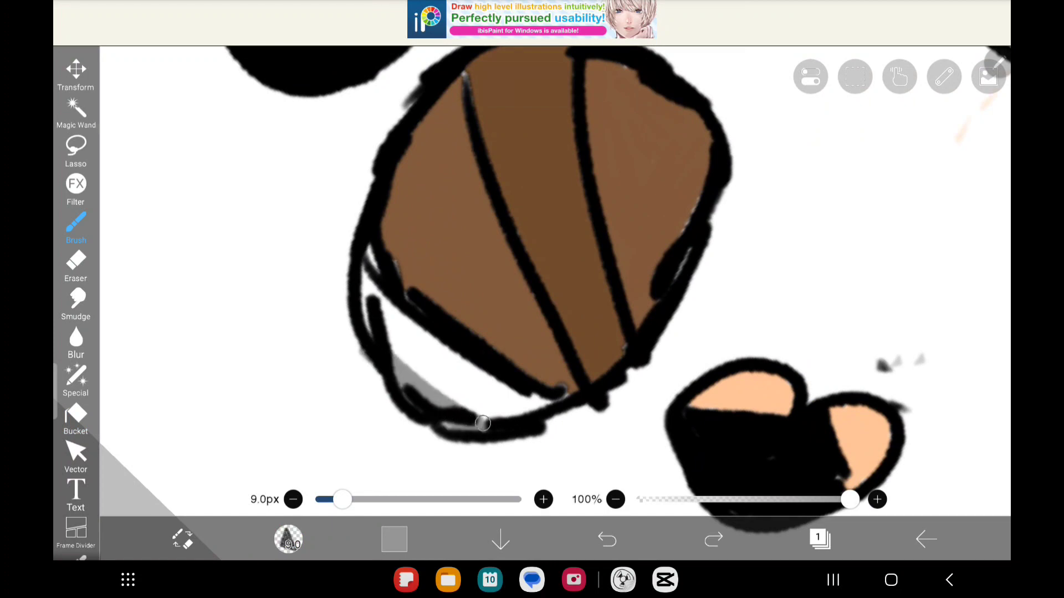
{"action": "left_click_drag", "start_coordinate": [449, 400], "coordinate": [379, 320]}
{"action": "left_click_drag", "start_coordinate": [507, 411], "coordinate": [403, 332]}
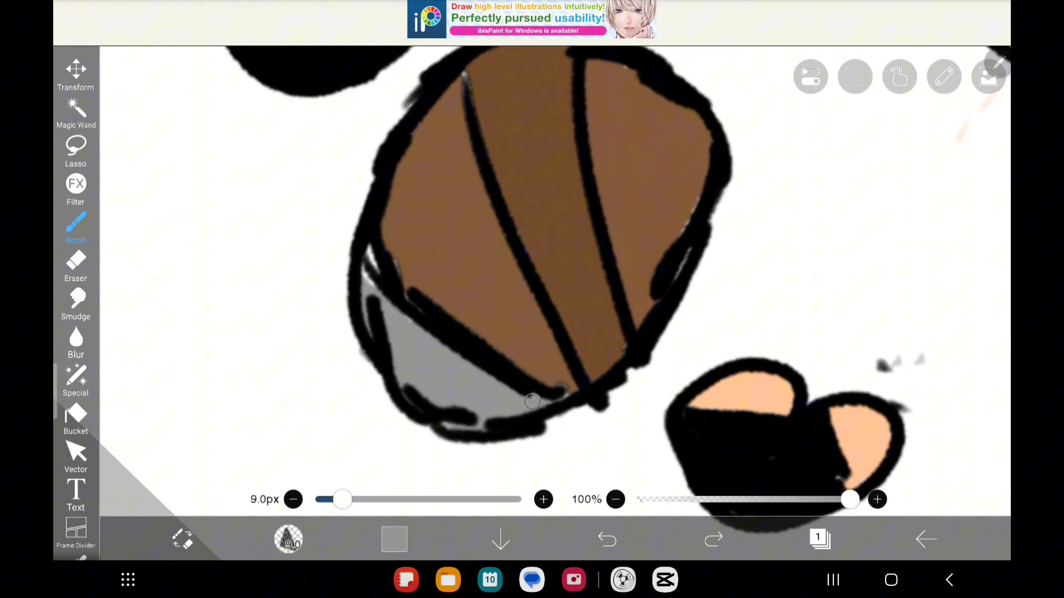
{"action": "scroll", "coordinate": [531, 283], "scroll_direction": "down", "scroll_amount": 5}
{"action": "scroll", "coordinate": [531, 283], "scroll_direction": "down", "scroll_amount": 3}
{"action": "scroll", "coordinate": [532, 283], "scroll_direction": "down", "scroll_amount": 2}
{"action": "scroll", "coordinate": [532, 282], "scroll_direction": "down", "scroll_amount": 1}
{"action": "scroll", "coordinate": [532, 283], "scroll_direction": "up", "scroll_amount": 3}
Switch the paint colour to black
{"action": "left_click", "coordinate": [394, 539]}
{"action": "left_click", "coordinate": [147, 134]}
{"action": "left_click", "coordinate": [394, 540]}
{"action": "scroll", "coordinate": [532, 333], "scroll_direction": "up", "scroll_amount": 2}
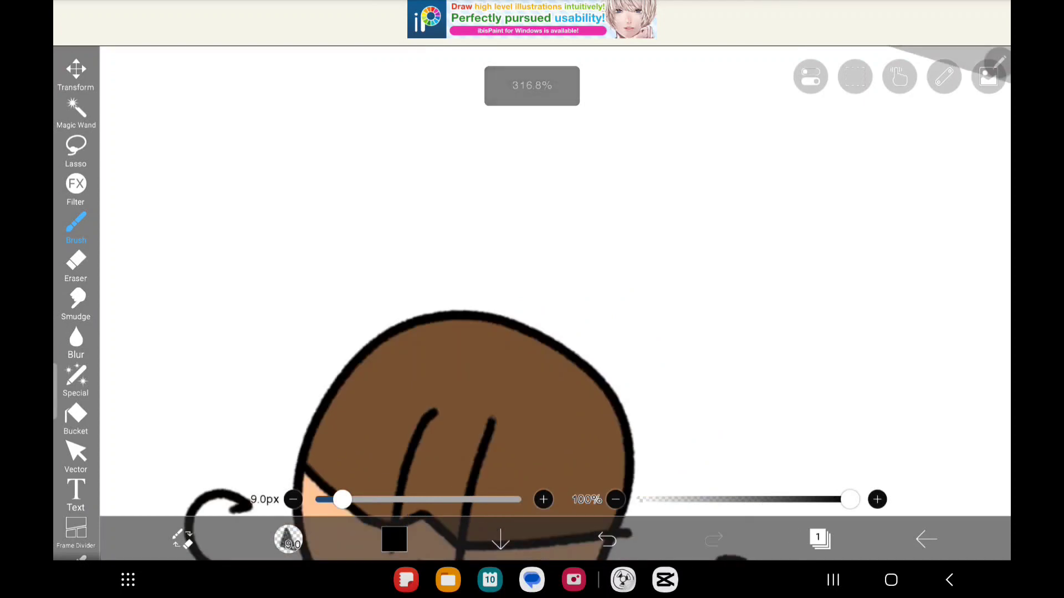
Draw the second head's oval, a vertical dividing line and a dark lower-left mark
{"action": "left_click_drag", "start_coordinate": [761, 389], "coordinate": [723, 389]}
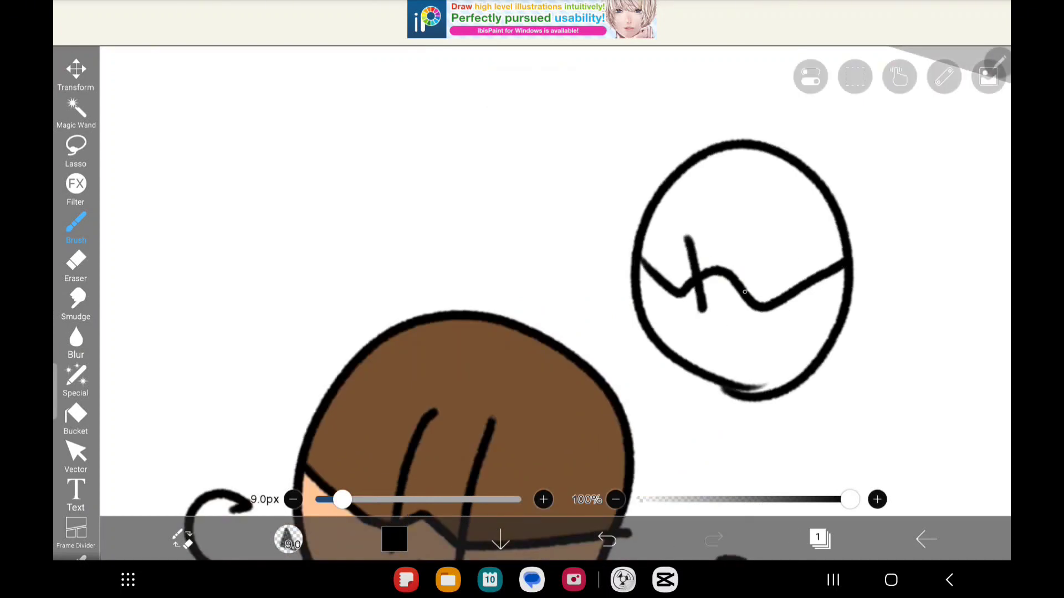
{"action": "left_click_drag", "start_coordinate": [735, 152], "coordinate": [731, 145]}
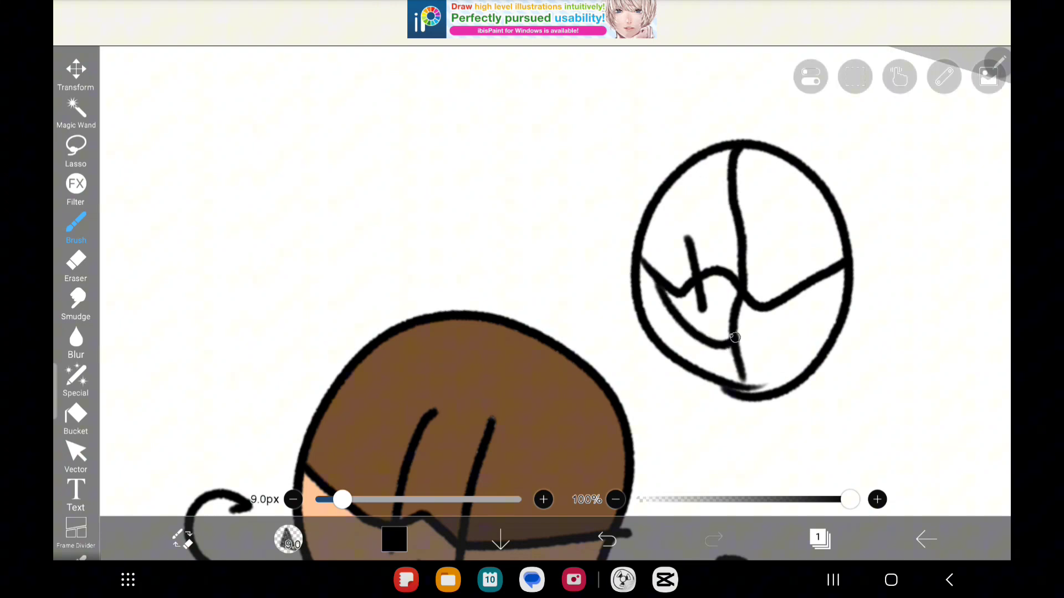
{"action": "left_click", "coordinate": [716, 358]}
{"action": "left_click", "coordinate": [394, 541]}
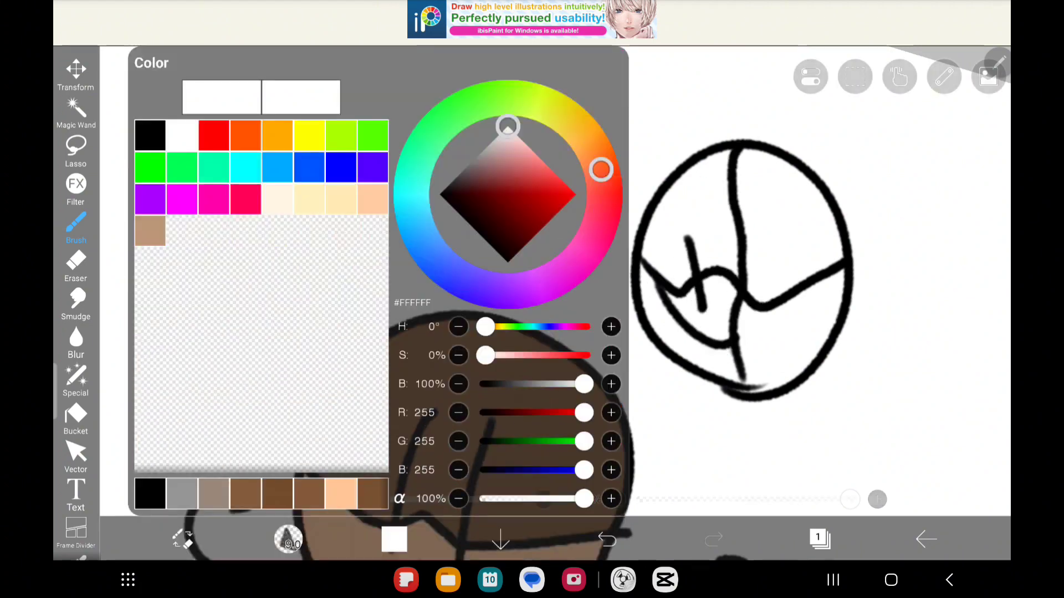
{"action": "left_click", "coordinate": [394, 540]}
{"action": "scroll", "coordinate": [748, 274], "scroll_direction": "up", "scroll_amount": 3}
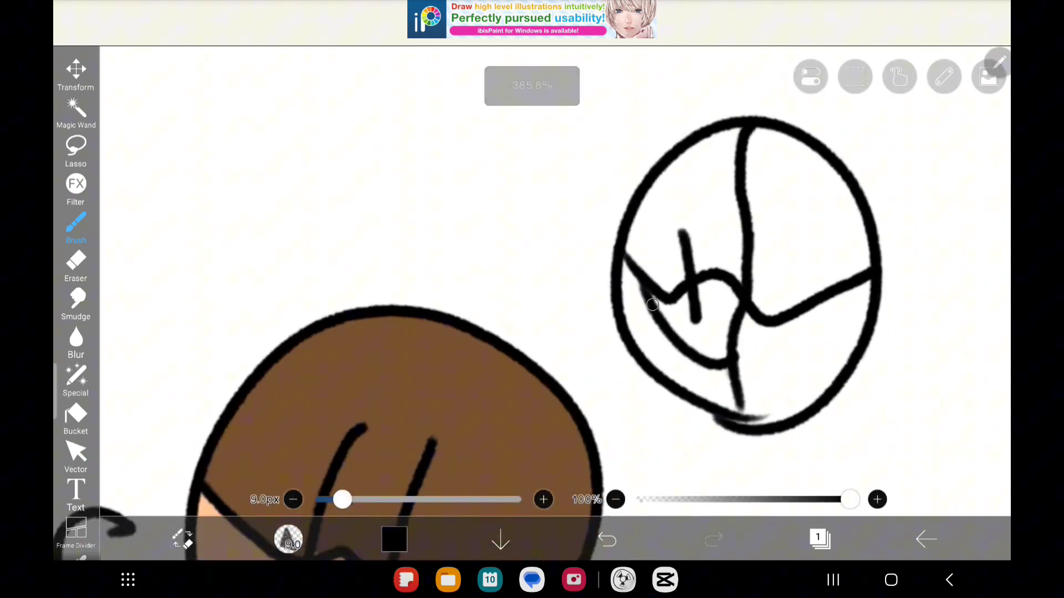
{"action": "mouse_move", "coordinate": [661, 333]}
{"action": "left_mouse_down"}
{"action": "mouse_move", "coordinate": [695, 371]}
{"action": "mouse_move", "coordinate": [722, 381]}
{"action": "mouse_move", "coordinate": [594, 322]}
{"action": "left_mouse_up"}
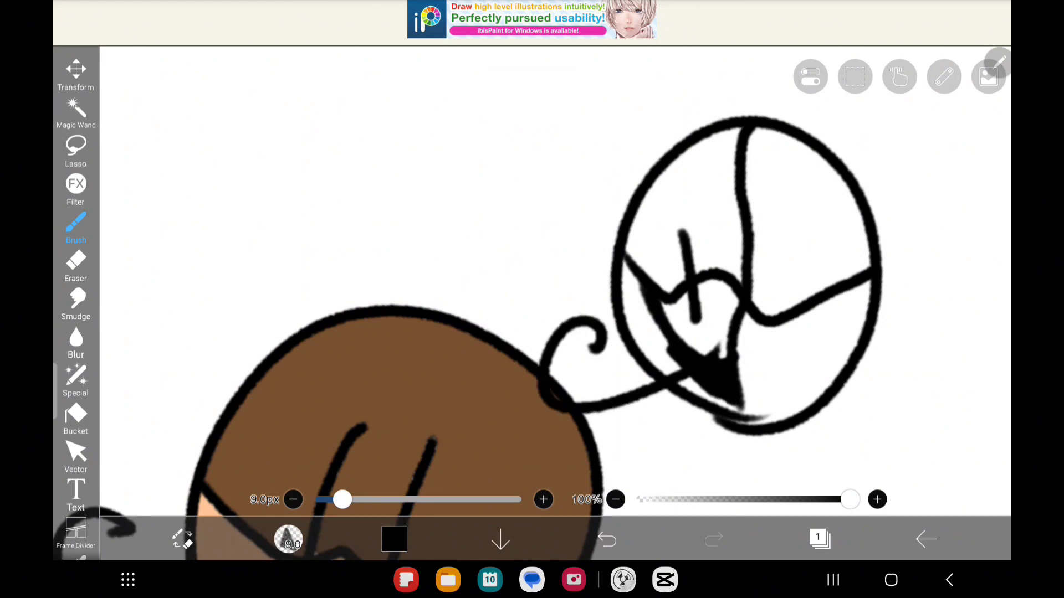
{"action": "scroll", "coordinate": [666, 291], "scroll_direction": "up", "scroll_amount": 2}
{"action": "left_click_drag", "start_coordinate": [696, 385], "coordinate": [781, 337]}
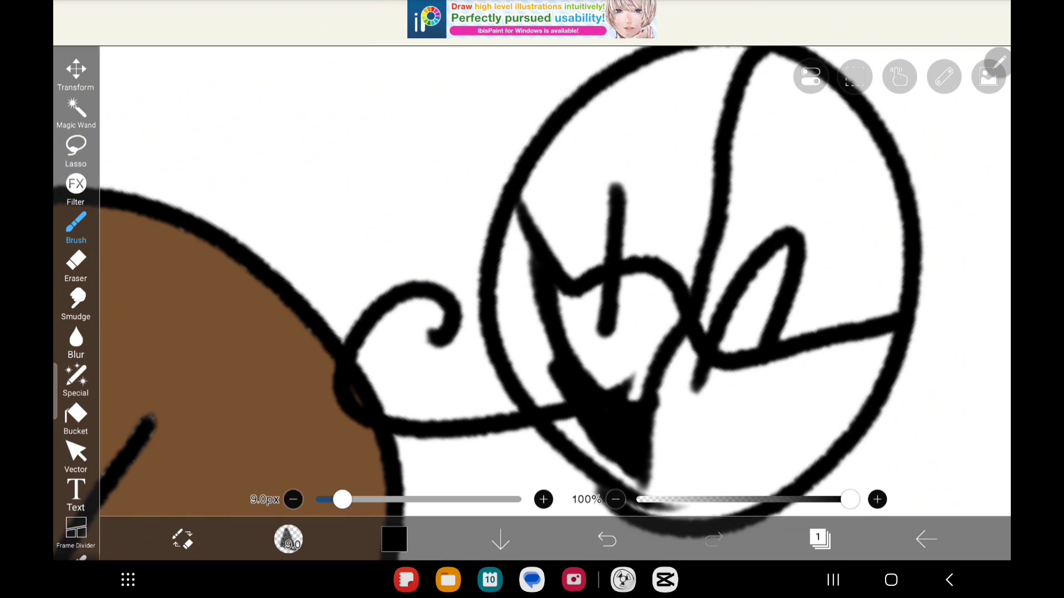
{"action": "left_click", "coordinate": [607, 541]}
{"action": "scroll", "coordinate": [75, 291], "scroll_direction": "up", "scroll_amount": 2}
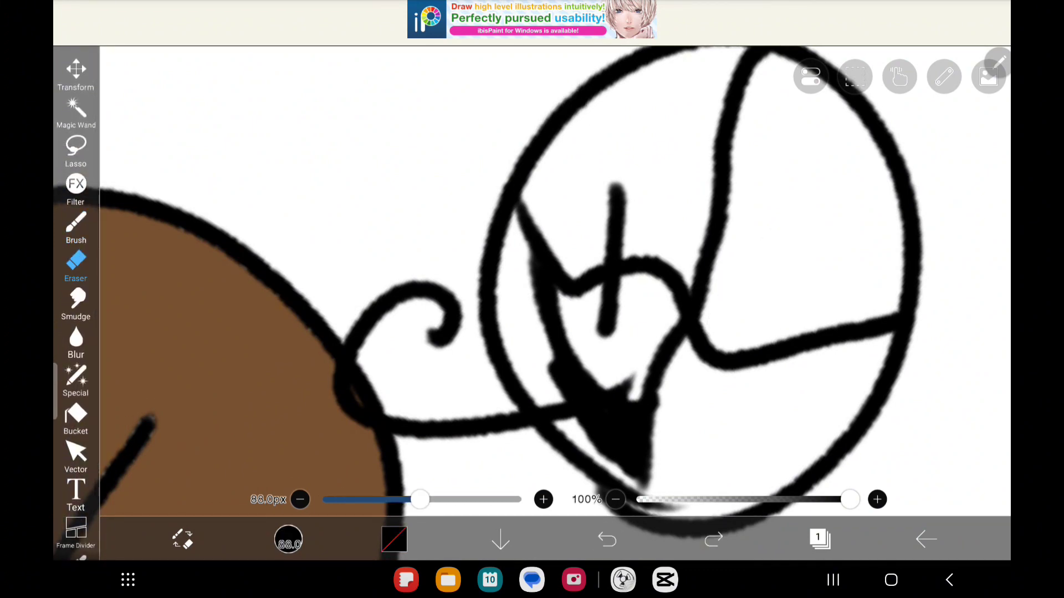
Bucket-fill the oval's right half black and set the brush colour to white
{"action": "left_click", "coordinate": [76, 420]}
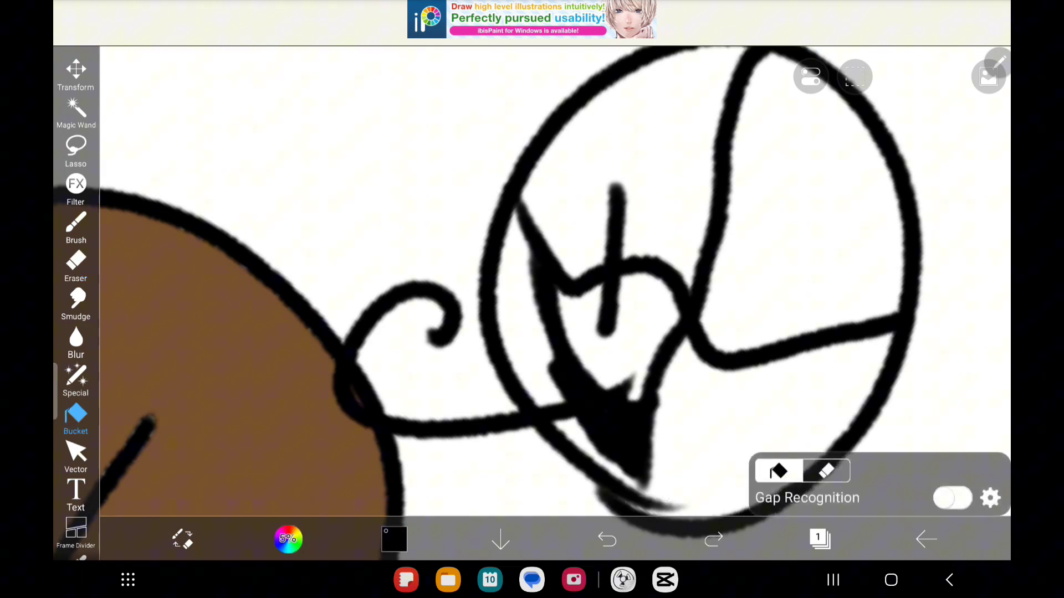
{"action": "left_click", "coordinate": [767, 245]}
{"action": "left_click", "coordinate": [736, 375]}
{"action": "left_click", "coordinate": [75, 228]}
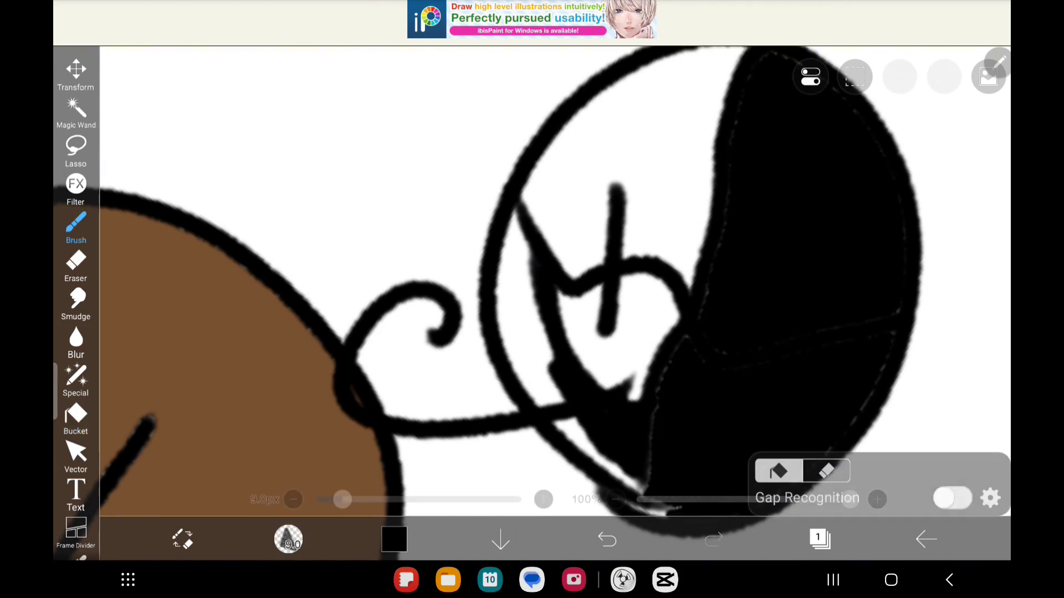
{"action": "left_click", "coordinate": [394, 540]}
{"action": "left_click", "coordinate": [394, 540]}
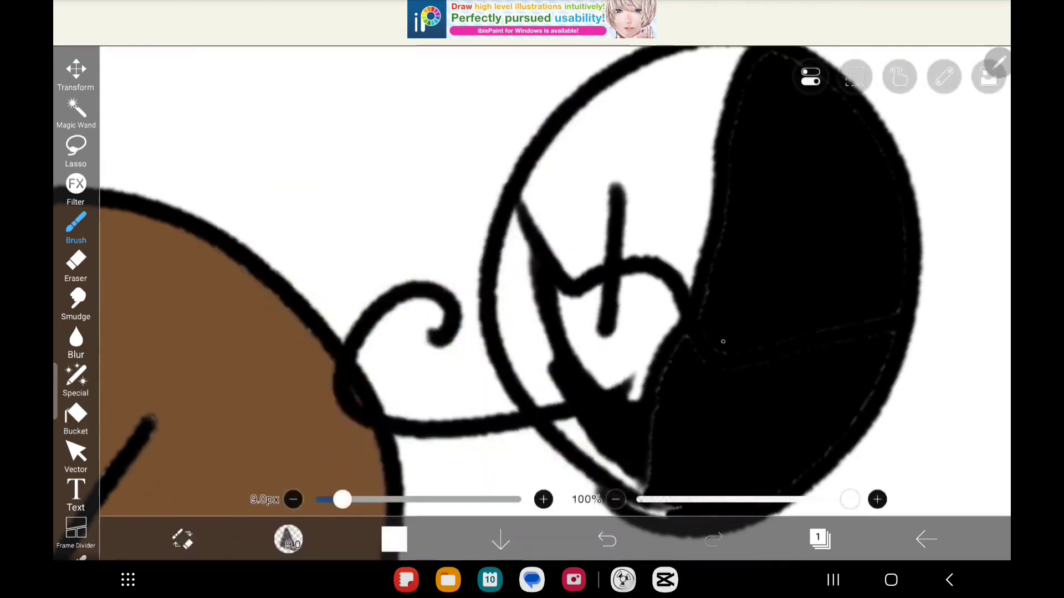
Add a white curve in the black half and a black mustache curl on the right
{"action": "left_click_drag", "start_coordinate": [722, 366], "coordinate": [813, 289]}
{"action": "scroll", "coordinate": [533, 299], "scroll_direction": "down", "scroll_amount": 5}
{"action": "scroll", "coordinate": [532, 299], "scroll_direction": "down", "scroll_amount": 2}
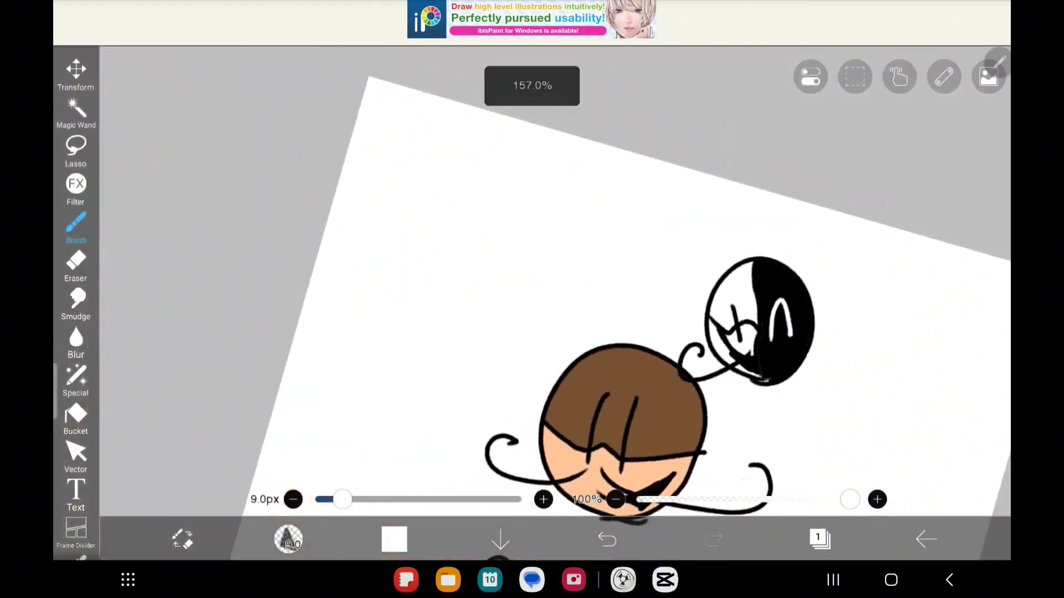
{"action": "scroll", "coordinate": [531, 299], "scroll_direction": "up", "scroll_amount": 3}
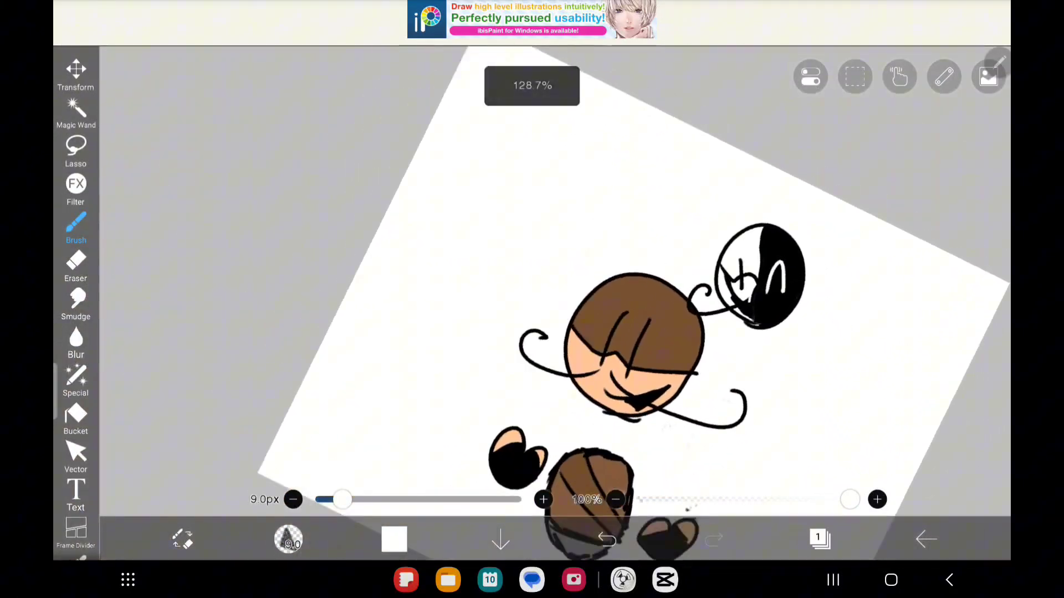
{"action": "left_click", "coordinate": [395, 539]}
{"action": "left_click", "coordinate": [395, 540]}
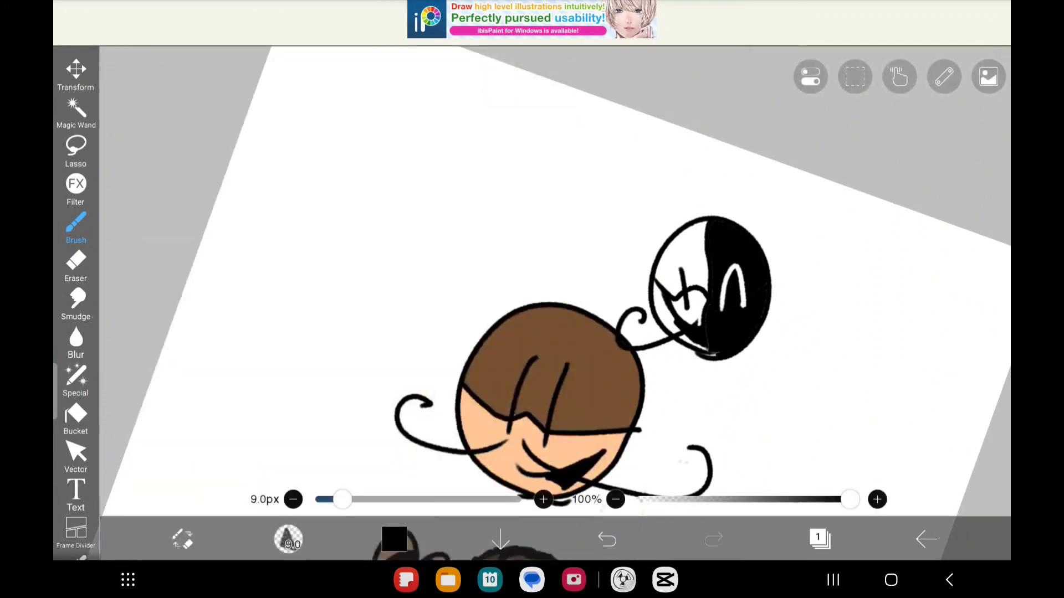
{"action": "scroll", "coordinate": [532, 300], "scroll_direction": "up", "scroll_amount": 5}
{"action": "left_click_drag", "start_coordinate": [717, 398], "coordinate": [770, 348]}
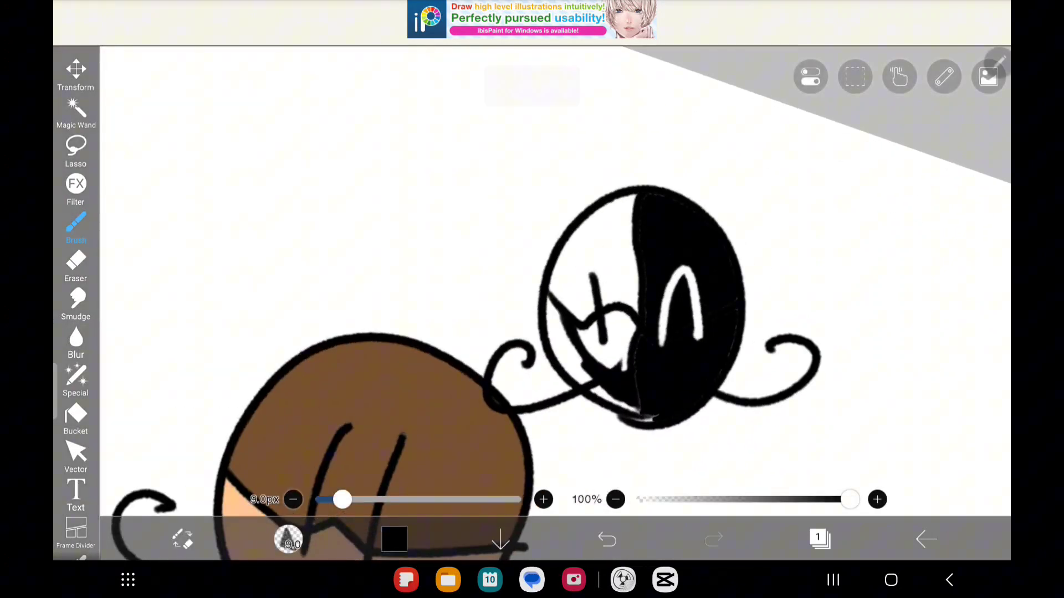
{"action": "scroll", "coordinate": [532, 299], "scroll_direction": "down", "scroll_amount": 1}
{"action": "scroll", "coordinate": [532, 299], "scroll_direction": "up", "scroll_amount": 2}
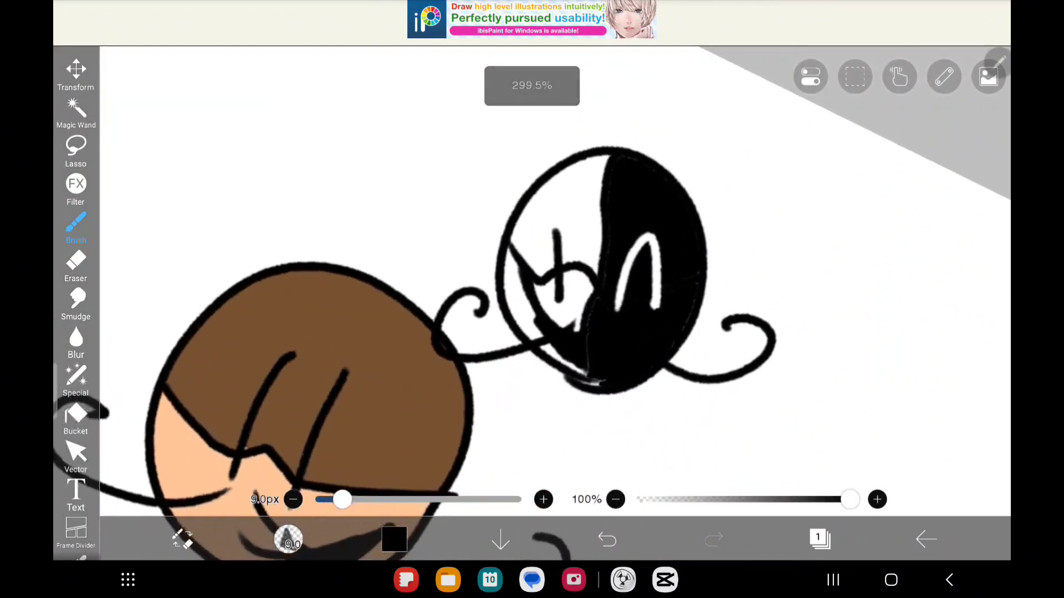
{"action": "scroll", "coordinate": [532, 300], "scroll_direction": "down", "scroll_amount": 1}
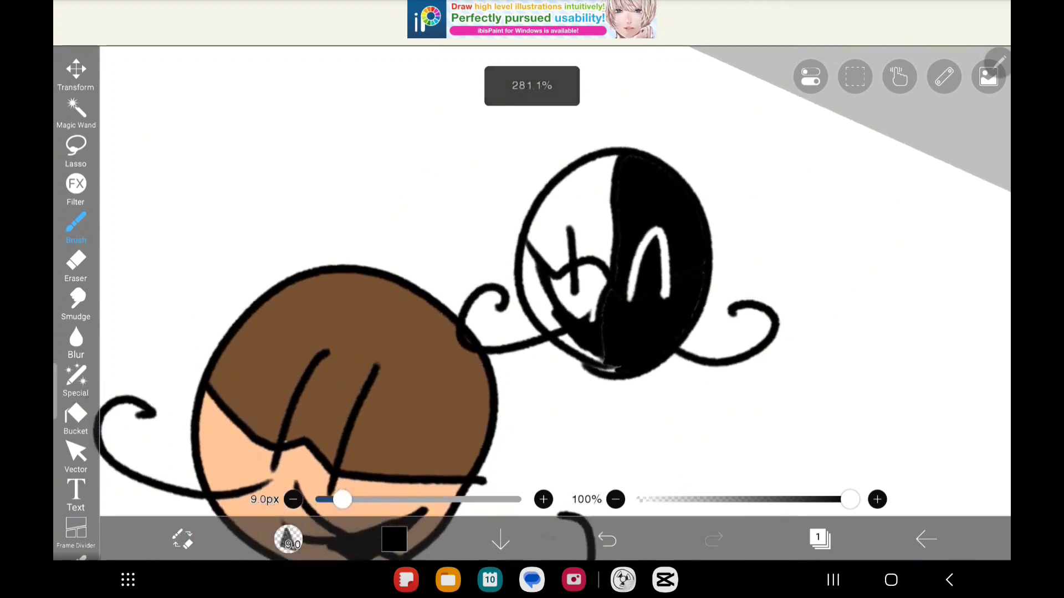
{"action": "scroll", "coordinate": [532, 300], "scroll_direction": "up", "scroll_amount": 2}
{"action": "scroll", "coordinate": [532, 300], "scroll_direction": "down", "scroll_amount": 1}
{"action": "scroll", "coordinate": [531, 299], "scroll_direction": "down", "scroll_amount": 2}
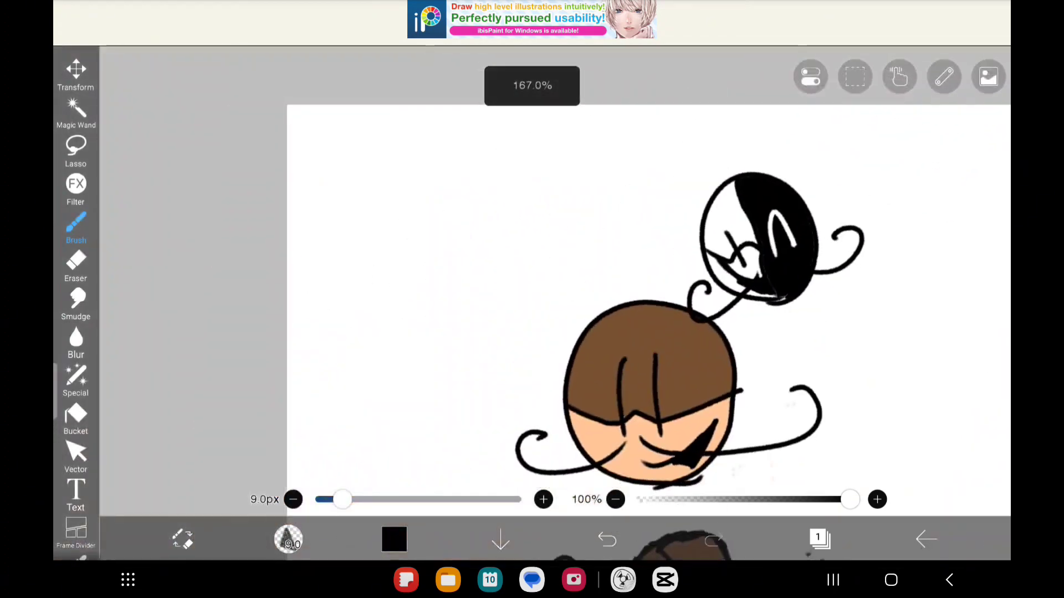
{"action": "scroll", "coordinate": [533, 299], "scroll_direction": "up", "scroll_amount": 1}
{"action": "scroll", "coordinate": [531, 299], "scroll_direction": "down", "scroll_amount": 2}
{"action": "scroll", "coordinate": [531, 300], "scroll_direction": "up", "scroll_amount": 2}
{"action": "scroll", "coordinate": [532, 299], "scroll_direction": "down", "scroll_amount": 1}
{"action": "scroll", "coordinate": [533, 300], "scroll_direction": "up", "scroll_amount": 2}
{"action": "scroll", "coordinate": [532, 299], "scroll_direction": "up", "scroll_amount": 1}
{"action": "scroll", "coordinate": [532, 299], "scroll_direction": "up", "scroll_amount": 1}
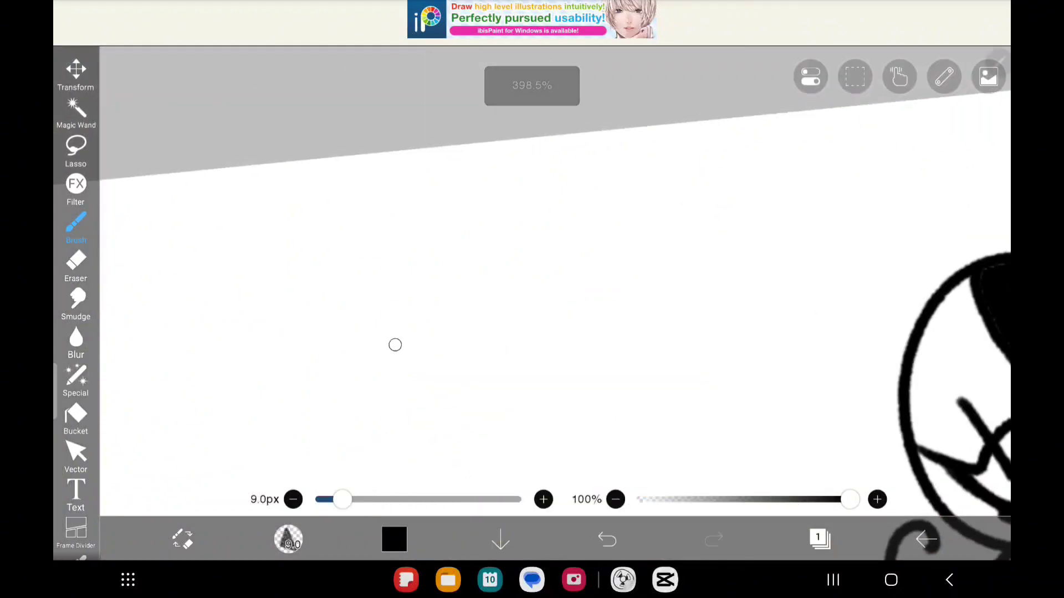
Handwrite the character's name across the top of the canvas
{"action": "left_click_drag", "start_coordinate": [395, 341], "coordinate": [475, 342]}
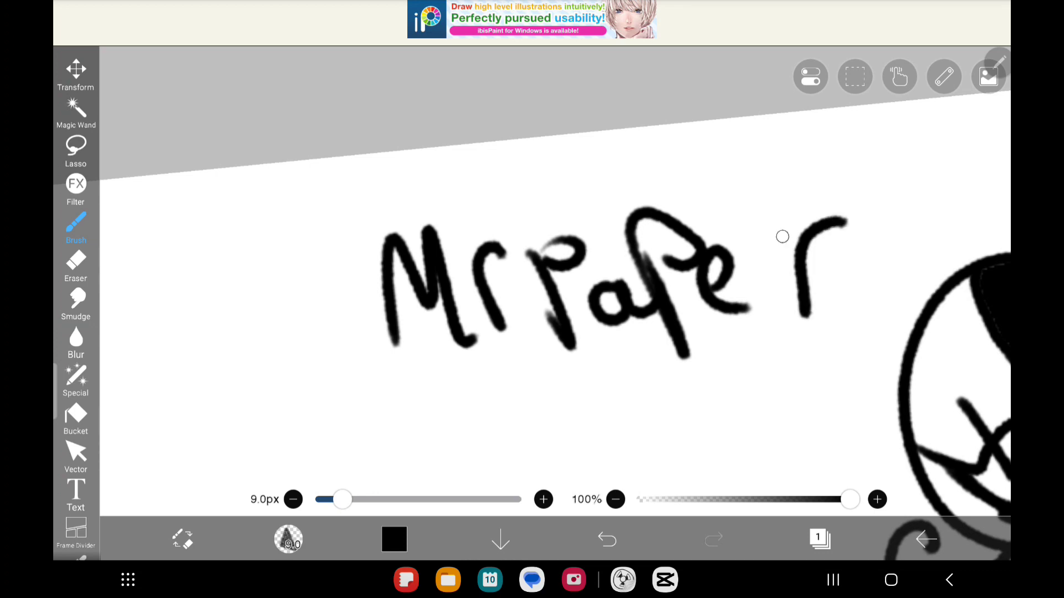
{"action": "scroll", "coordinate": [531, 299], "scroll_direction": "up", "scroll_amount": 2}
{"action": "mouse_move", "coordinate": [643, 419]}
{"action": "left_mouse_down"}
{"action": "mouse_move", "coordinate": [736, 275]}
{"action": "mouse_move", "coordinate": [812, 328]}
{"action": "left_mouse_up"}
{"action": "left_click_drag", "start_coordinate": [873, 244], "coordinate": [860, 373]}
{"action": "left_click_drag", "start_coordinate": [922, 208], "coordinate": [905, 408]}
{"action": "scroll", "coordinate": [532, 299], "scroll_direction": "down", "scroll_amount": 2}
{"action": "scroll", "coordinate": [531, 300], "scroll_direction": "up", "scroll_amount": 3}
{"action": "scroll", "coordinate": [532, 299], "scroll_direction": "left", "scroll_amount": 3}
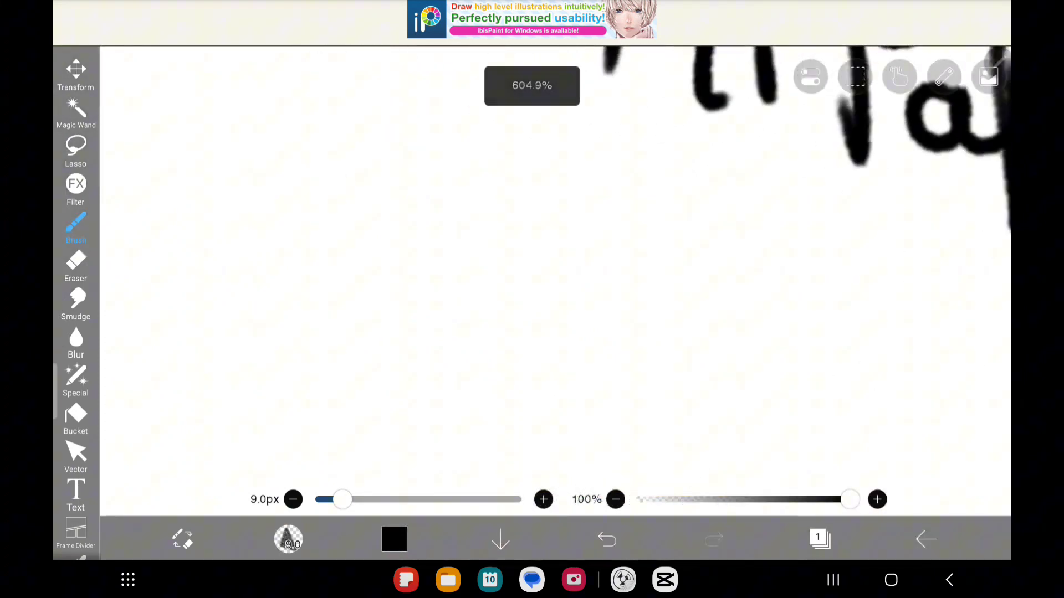
Hand-letter the word 'thank' beside the head
{"action": "left_click_drag", "start_coordinate": [360, 132], "coordinate": [444, 384]}
{"action": "left_click_drag", "start_coordinate": [349, 259], "coordinate": [436, 241]}
{"action": "mouse_move", "coordinate": [458, 167]}
{"action": "left_mouse_down"}
{"action": "mouse_move", "coordinate": [516, 295]}
{"action": "mouse_move", "coordinate": [582, 349]}
{"action": "left_mouse_up"}
{"action": "left_click_drag", "start_coordinate": [620, 306], "coordinate": [629, 332]}
{"action": "left_click_drag", "start_coordinate": [731, 293], "coordinate": [778, 361]}
{"action": "left_click_drag", "start_coordinate": [810, 193], "coordinate": [781, 365]}
{"action": "left_click_drag", "start_coordinate": [848, 254], "coordinate": [869, 392]}
{"action": "scroll", "coordinate": [533, 299], "scroll_direction": "up", "scroll_amount": 2}
Continue the message with 'you all for 1k Subs'
{"action": "left_click_drag", "start_coordinate": [464, 301], "coordinate": [515, 384]}
{"action": "left_click_drag", "start_coordinate": [536, 299], "coordinate": [444, 434]}
{"action": "mouse_move", "coordinate": [599, 320]}
{"action": "left_mouse_down"}
{"action": "mouse_move", "coordinate": [582, 326]}
{"action": "mouse_move", "coordinate": [703, 399]}
{"action": "left_mouse_up"}
{"action": "scroll", "coordinate": [532, 299], "scroll_direction": "right", "scroll_amount": 2}
{"action": "left_click_drag", "start_coordinate": [657, 316], "coordinate": [740, 416]}
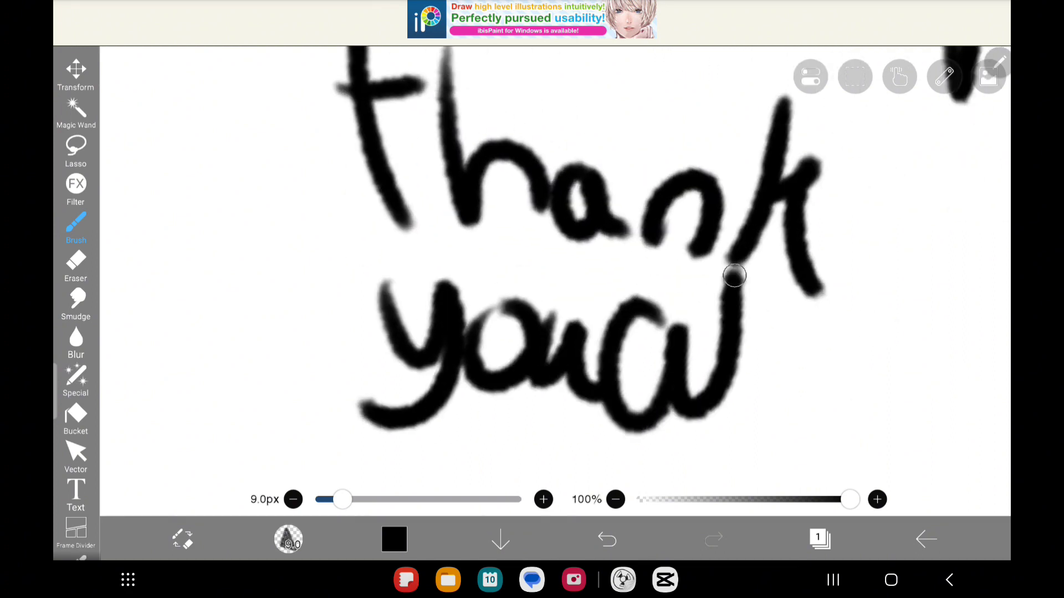
{"action": "left_click_drag", "start_coordinate": [724, 274], "coordinate": [731, 432]}
{"action": "left_click_drag", "start_coordinate": [760, 278], "coordinate": [764, 428]}
{"action": "scroll", "coordinate": [533, 299], "scroll_direction": "down", "scroll_amount": 2}
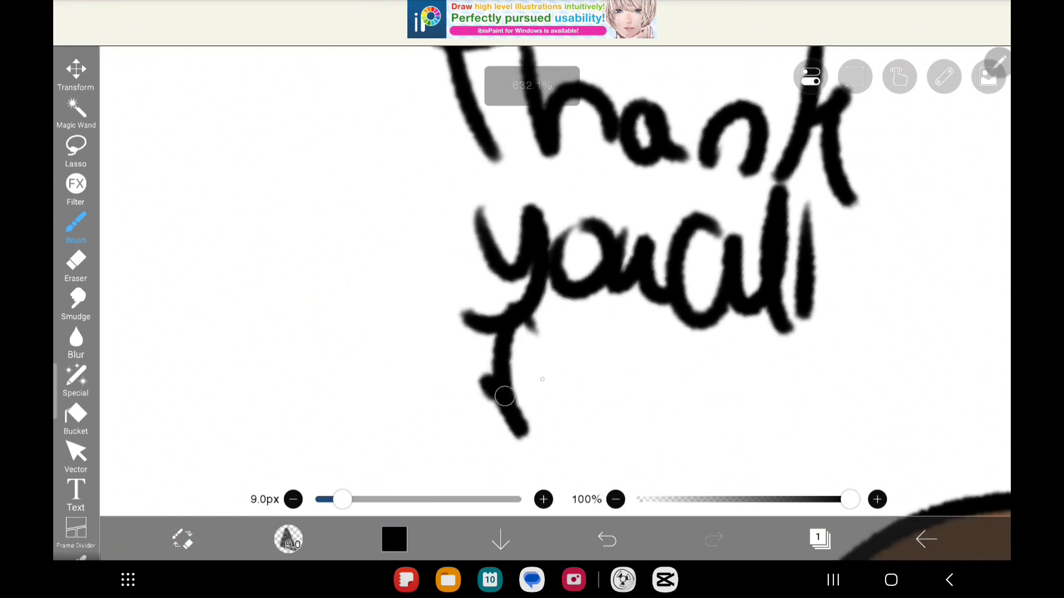
{"action": "left_click_drag", "start_coordinate": [665, 333], "coordinate": [669, 416]}
{"action": "left_click_drag", "start_coordinate": [707, 333], "coordinate": [748, 415]}
{"action": "left_click_drag", "start_coordinate": [831, 349], "coordinate": [798, 424]}
{"action": "scroll", "coordinate": [532, 299], "scroll_direction": "down", "scroll_amount": 2}
{"action": "scroll", "coordinate": [532, 299], "scroll_direction": "up", "scroll_amount": 2}
Write 'and I see you next time' below the thank-you line
{"action": "left_click_drag", "start_coordinate": [449, 291], "coordinate": [598, 399]}
{"action": "scroll", "coordinate": [545, 282], "scroll_direction": "up", "scroll_amount": 2}
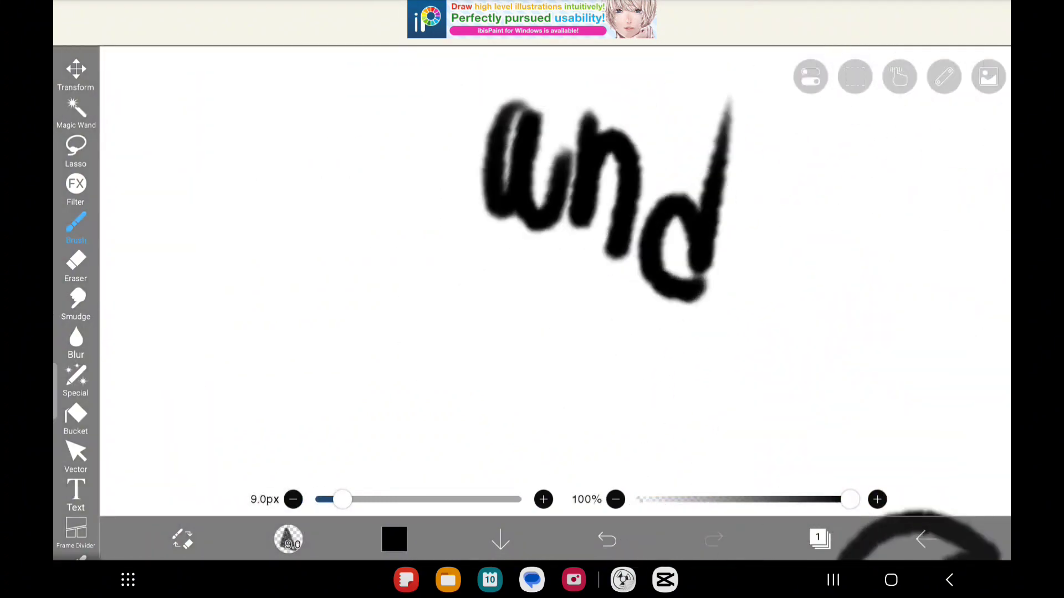
{"action": "left_click_drag", "start_coordinate": [321, 356], "coordinate": [415, 333]}
{"action": "left_click_drag", "start_coordinate": [407, 358], "coordinate": [416, 432]}
{"action": "left_click_drag", "start_coordinate": [715, 349], "coordinate": [922, 449]}
{"action": "left_click_drag", "start_coordinate": [607, 428], "coordinate": [806, 540]}
{"action": "scroll", "coordinate": [532, 299], "scroll_direction": "up", "scroll_amount": 3}
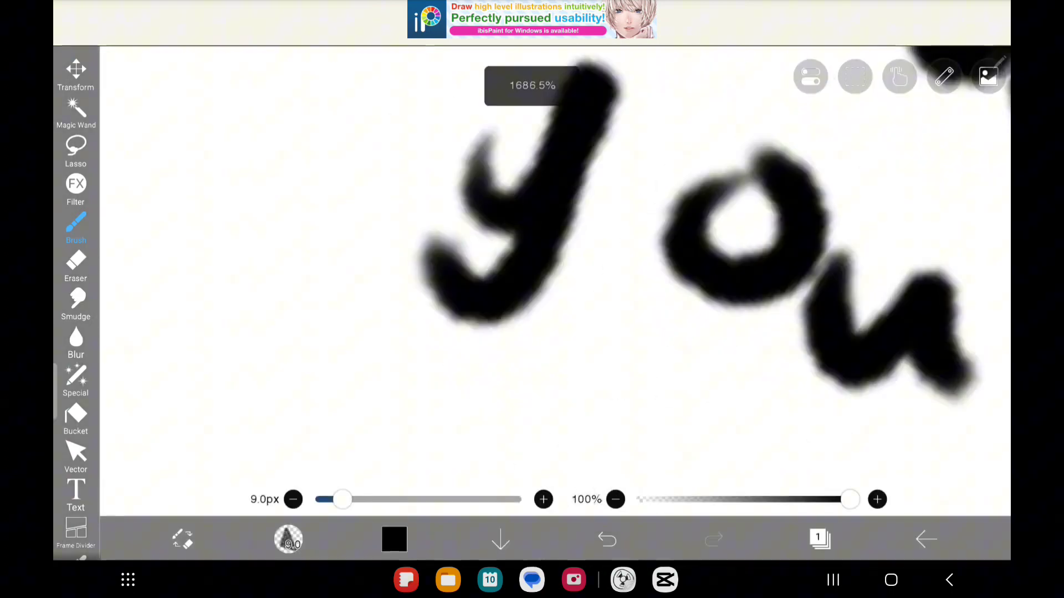
{"action": "left_click_drag", "start_coordinate": [250, 249], "coordinate": [498, 416]}
{"action": "left_click_drag", "start_coordinate": [541, 316], "coordinate": [732, 466]}
{"action": "left_click_drag", "start_coordinate": [499, 374], "coordinate": [707, 466]}
{"action": "scroll", "coordinate": [532, 299], "scroll_direction": "down", "scroll_amount": 5}
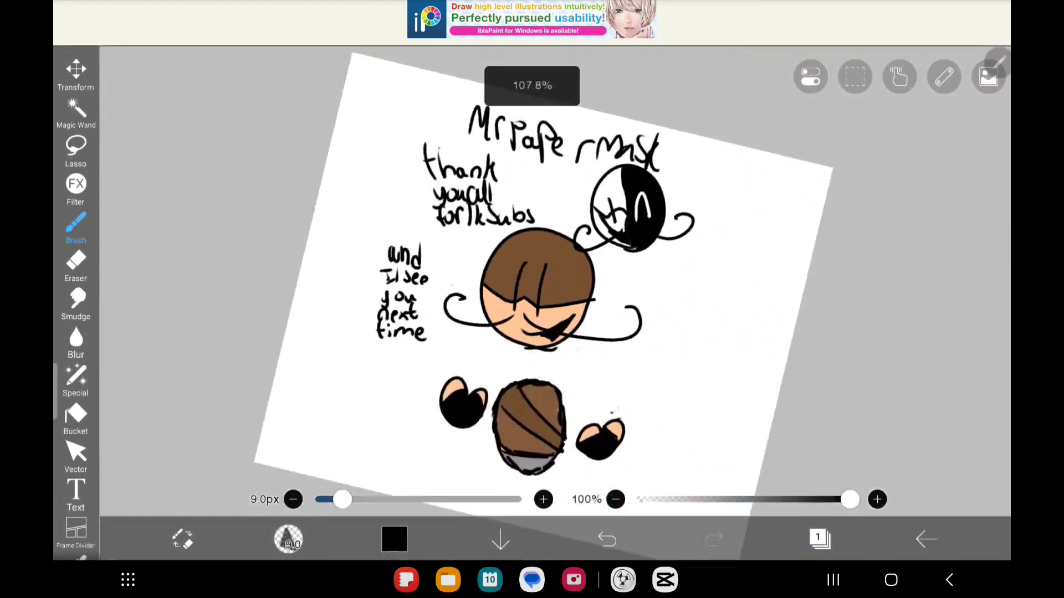
{"action": "scroll", "coordinate": [565, 283], "scroll_direction": "down", "scroll_amount": 2}
{"action": "scroll", "coordinate": [566, 283], "scroll_direction": "down", "scroll_amount": 2}
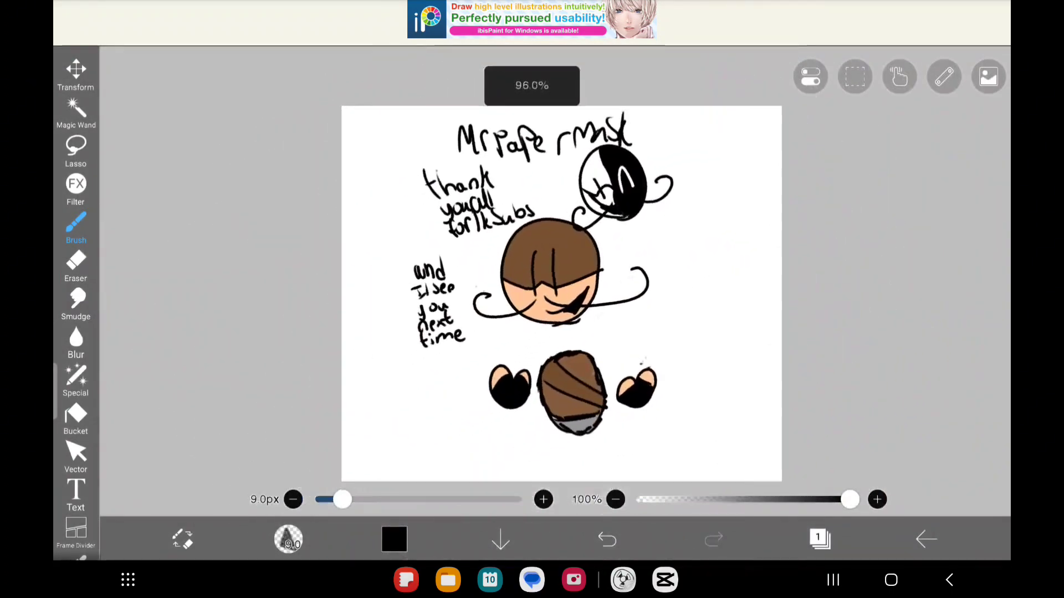